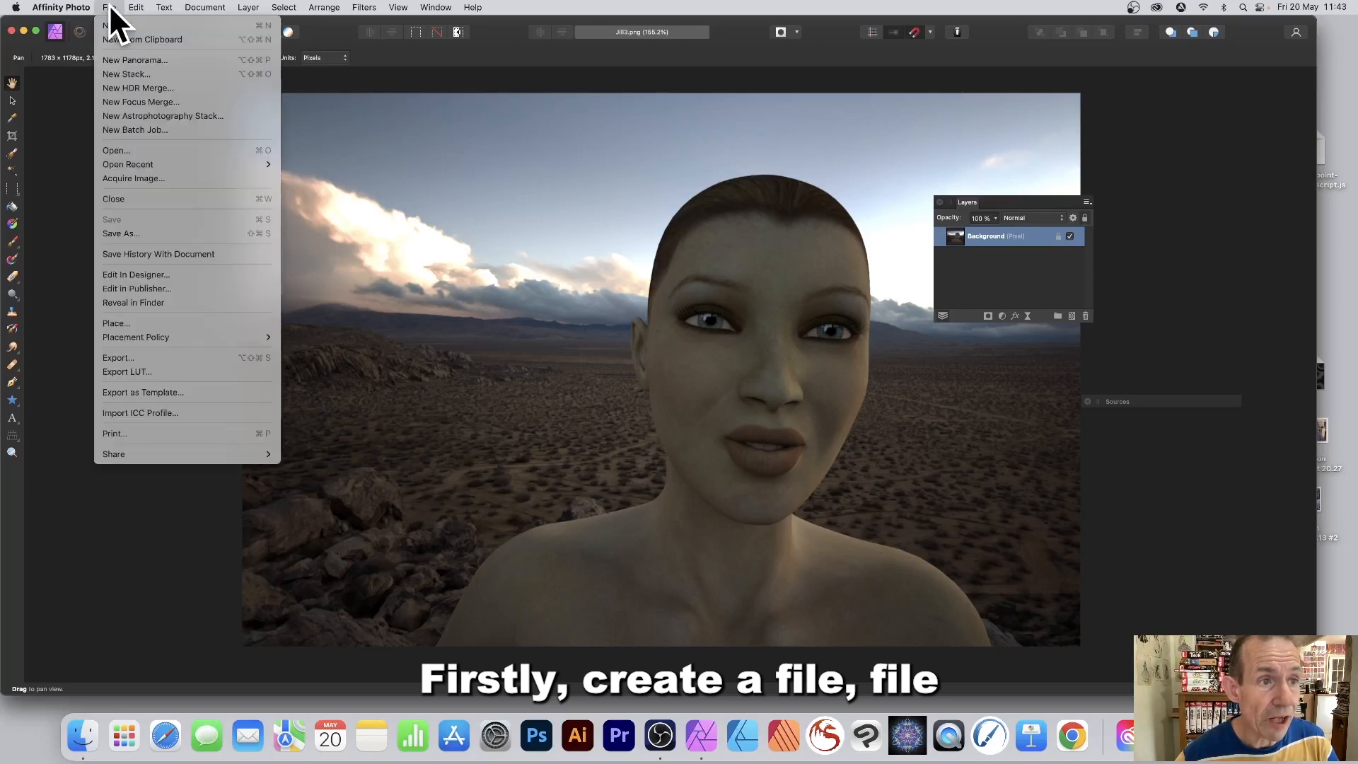
Create a new 500 × 500 px web document at 72 DPI with RGB/8 colour and a transparent background.
left_click(108, 26)
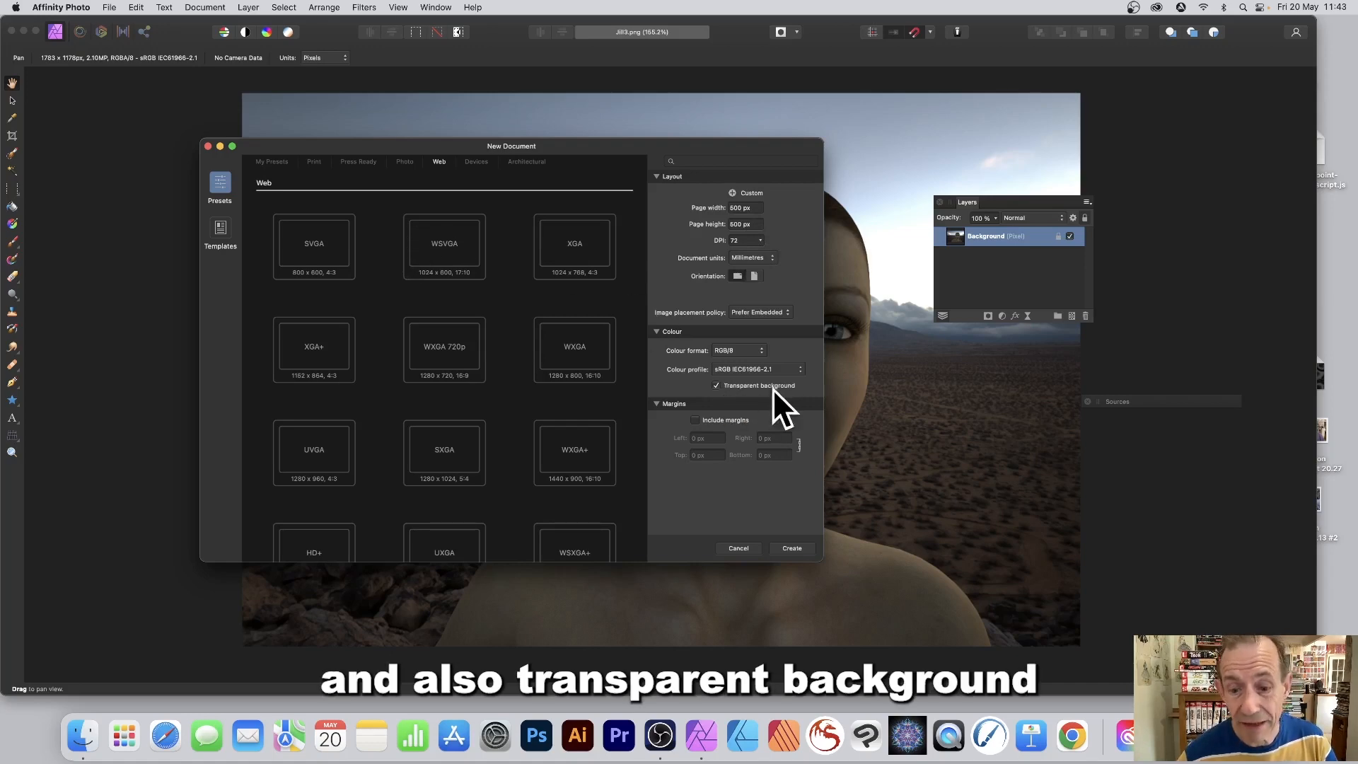
left_click(800, 550)
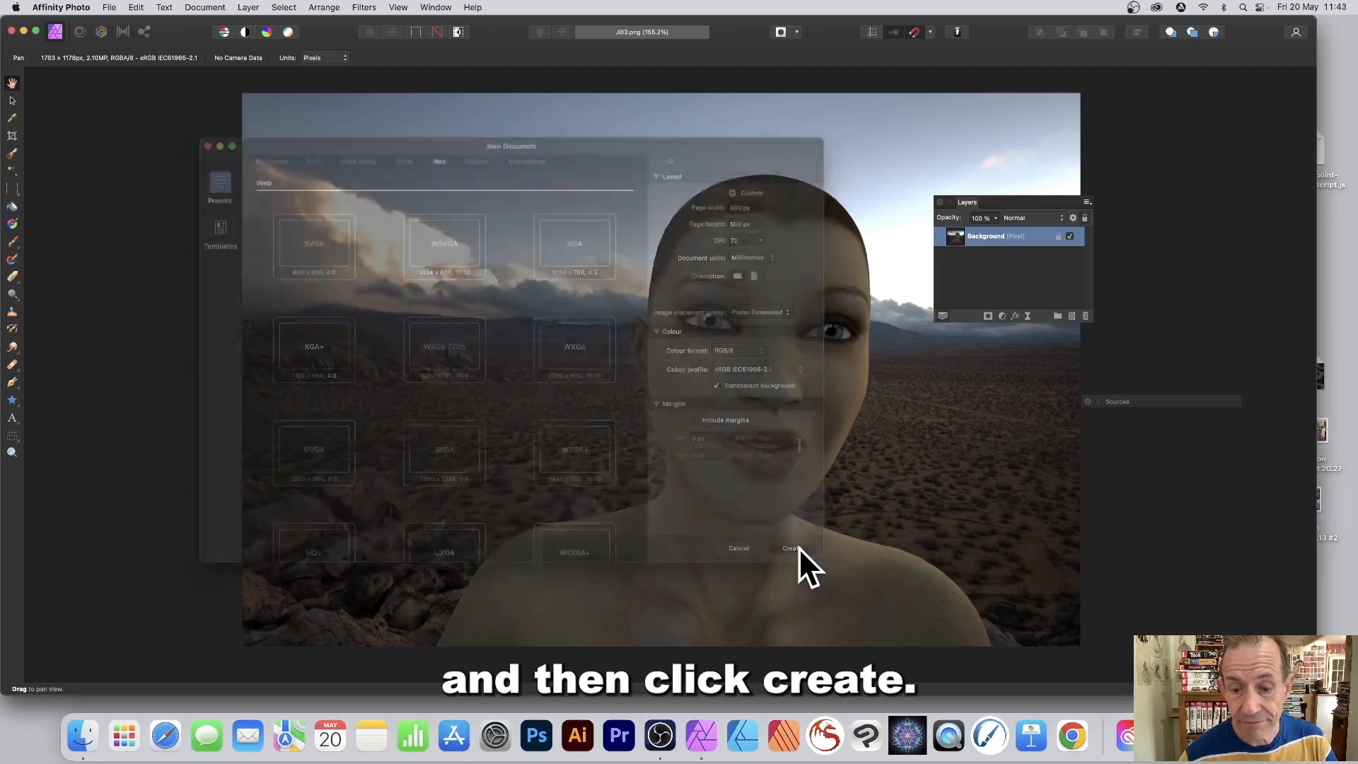
Draw a large five-pointed star with a red fill across the middle of the blank canvas using the Star Tool.
left_click(14, 398)
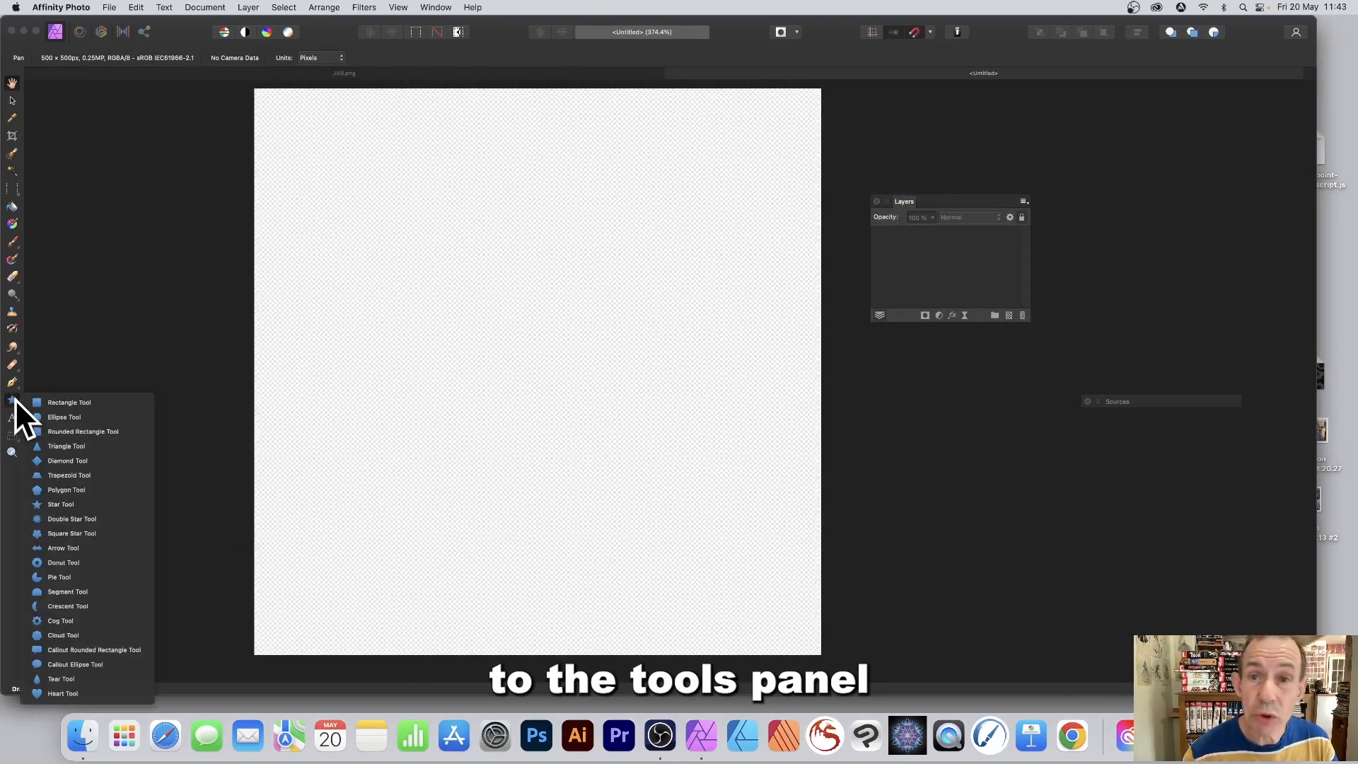
left_click(66, 507)
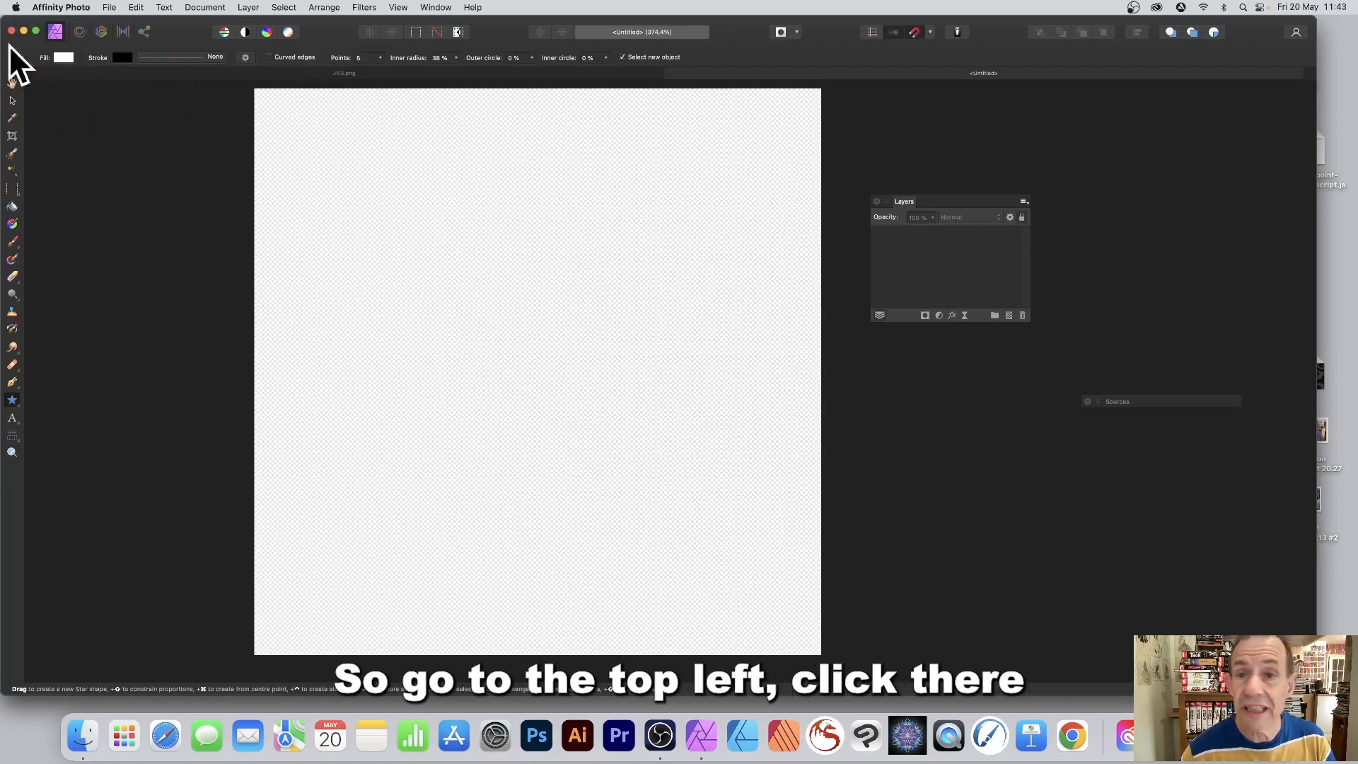
left_click(62, 57)
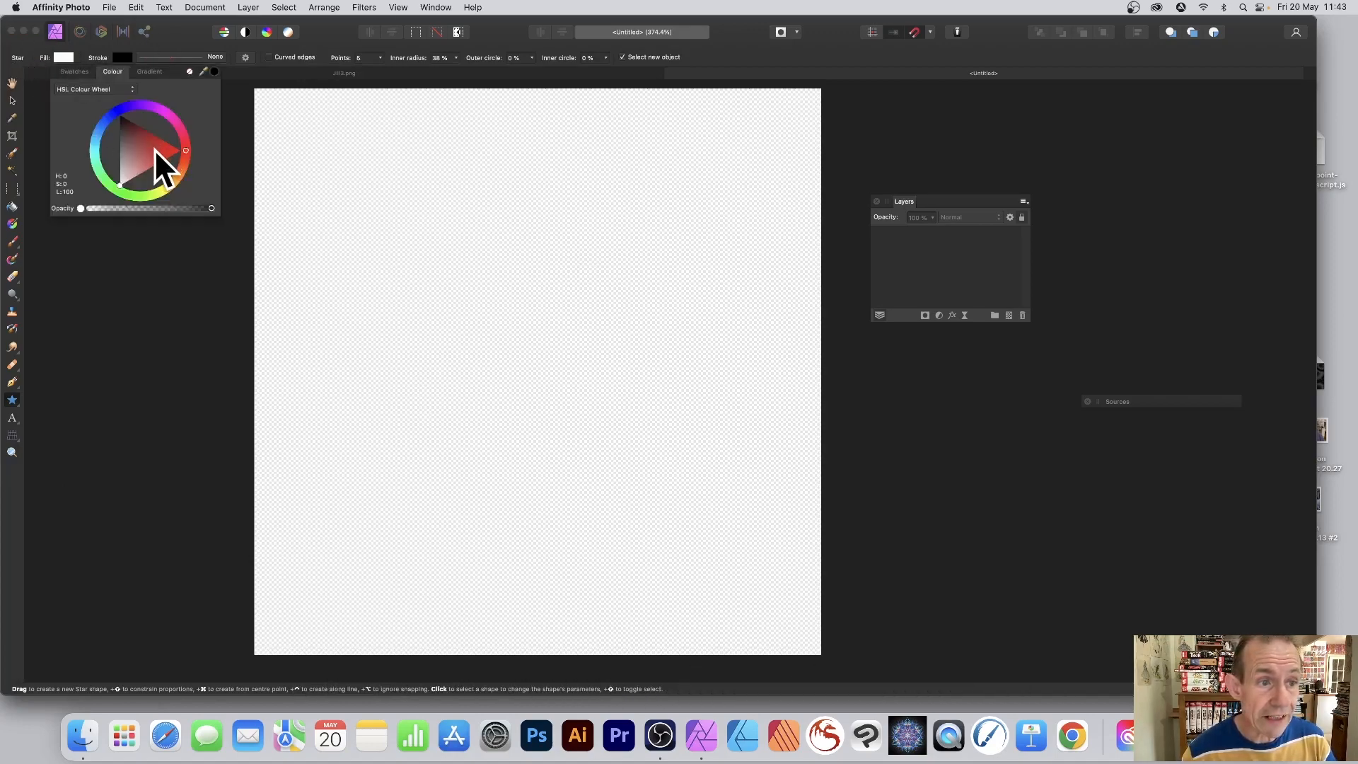
left_click(174, 153)
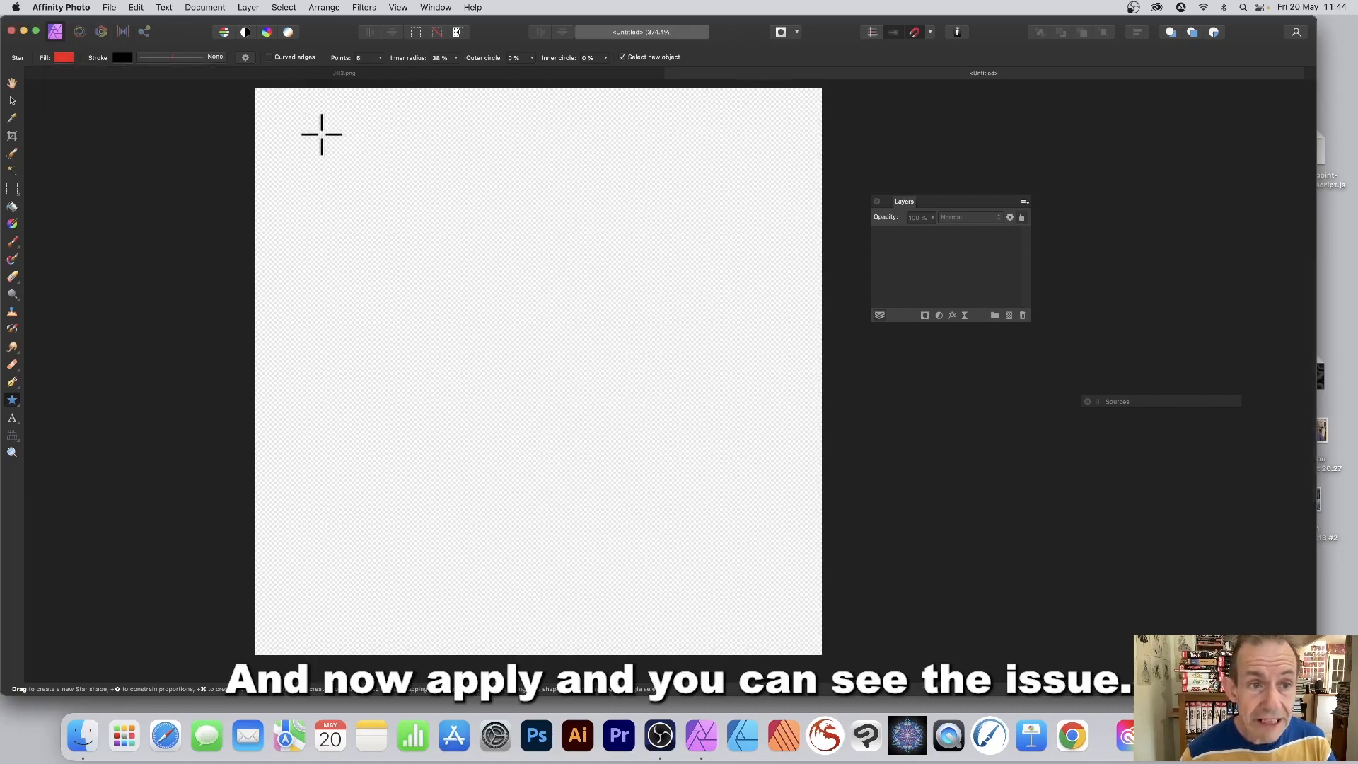
left_click_drag(321, 133, 762, 585)
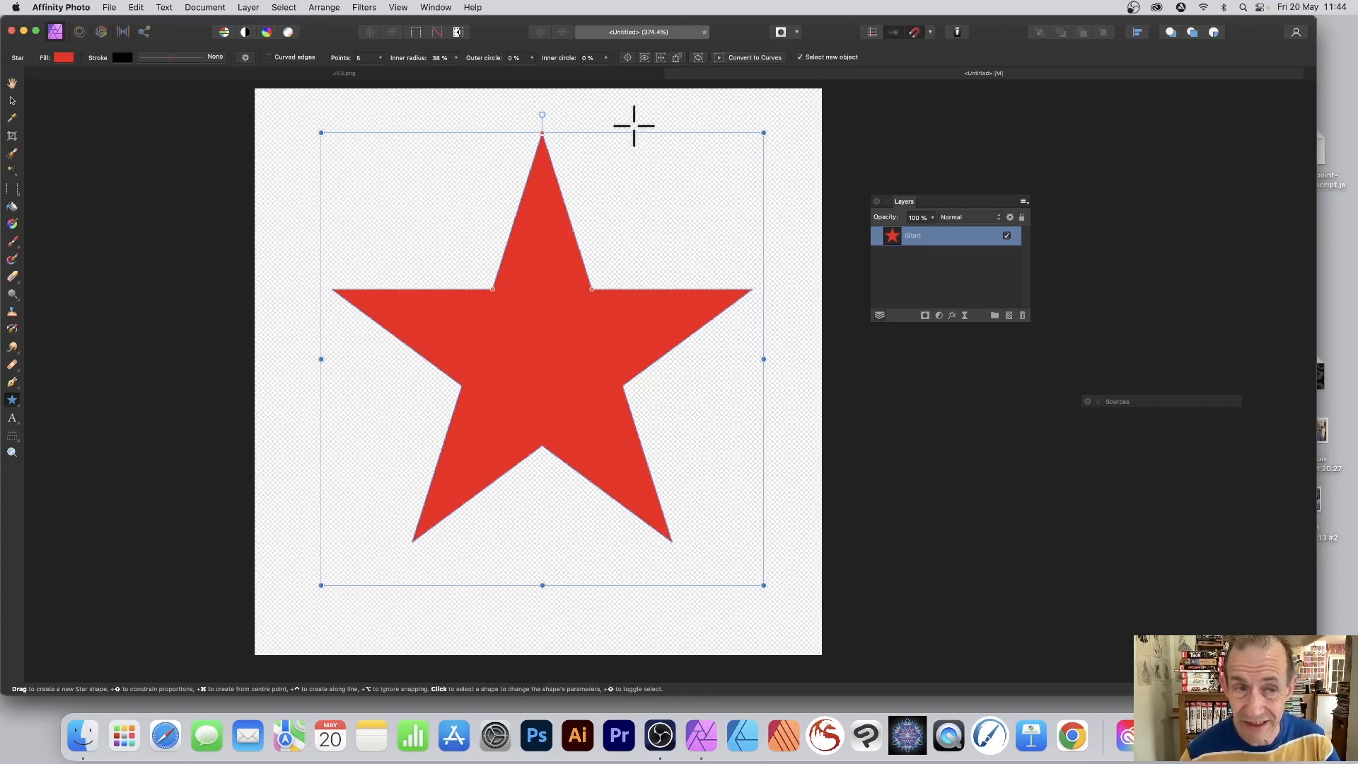
Rasterise the red star shape into a pixel layer.
scroll(635, 127, "down", 1)
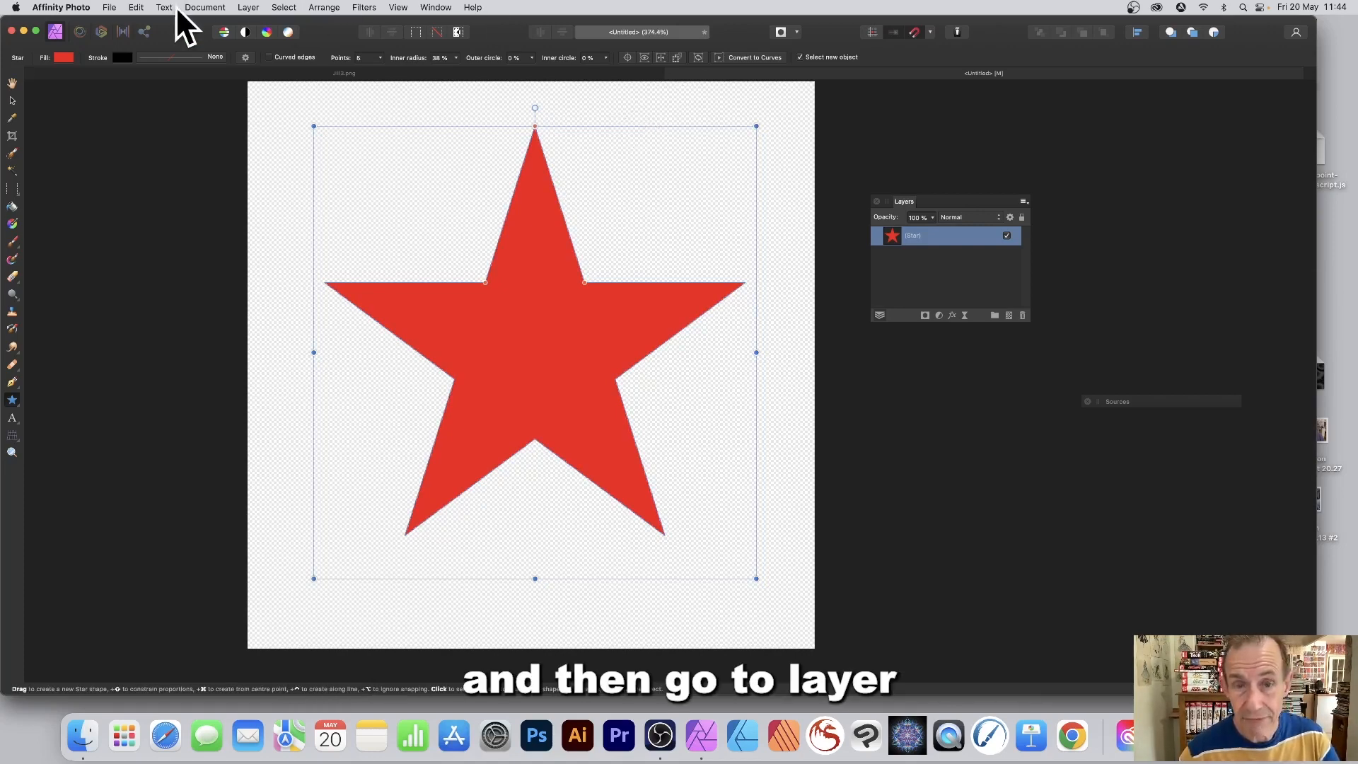
left_click(248, 7)
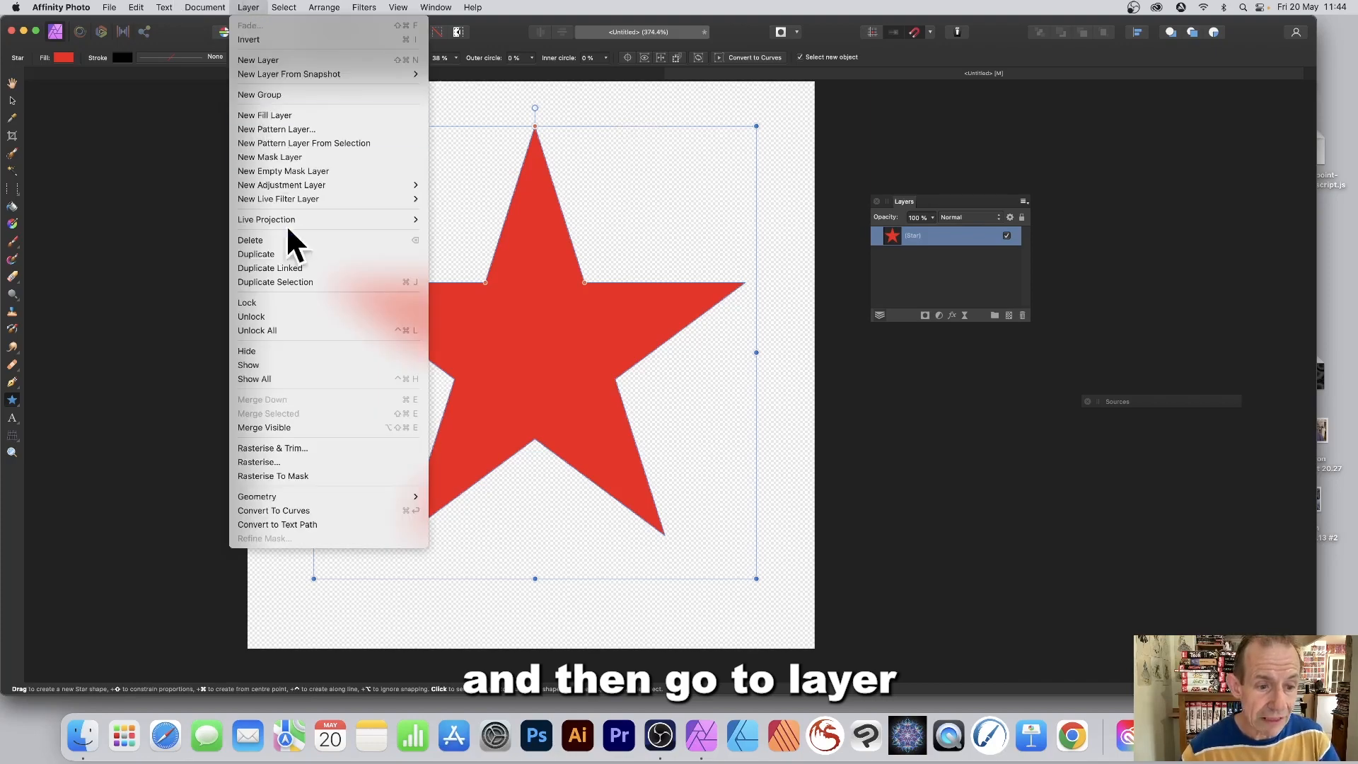
left_click(298, 461)
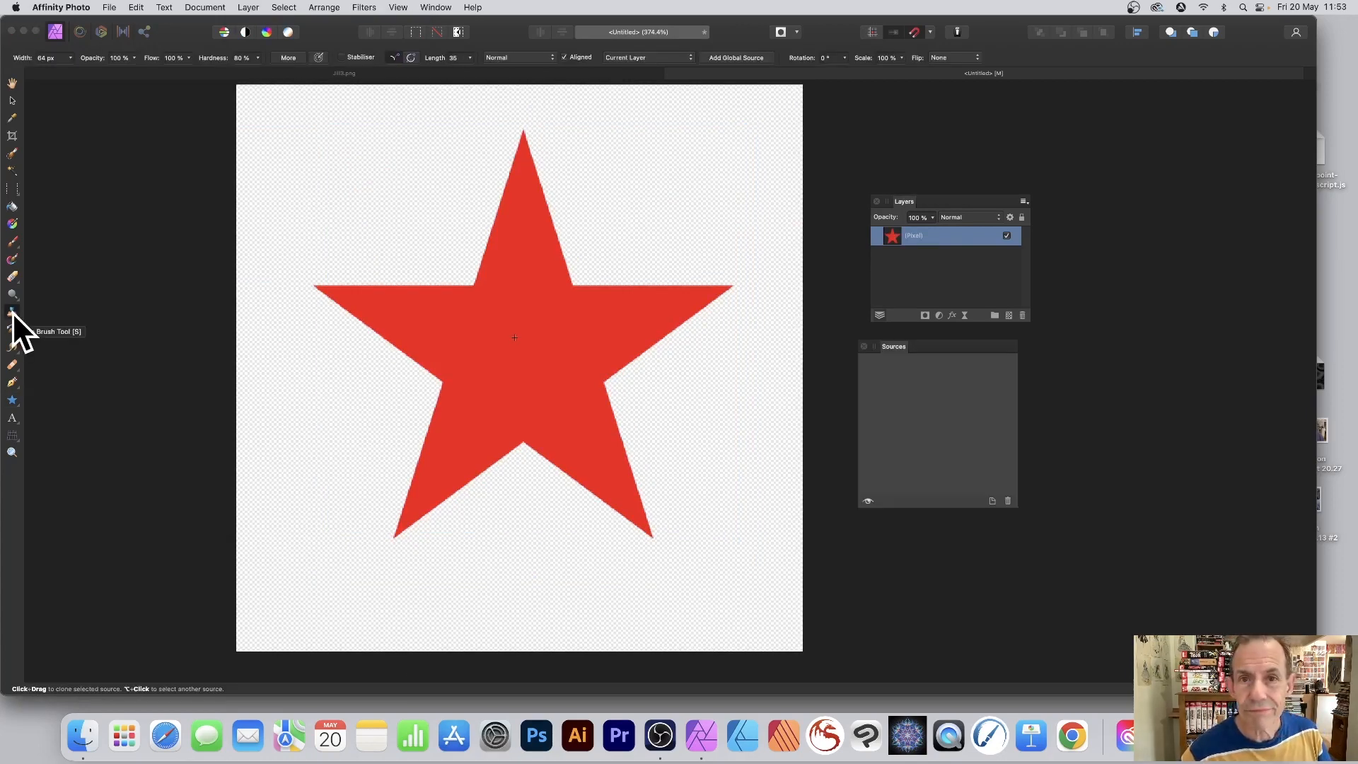
With the Clone Brush Tool, add the star document as a global source and select it in the Sources list.
left_click(13, 330)
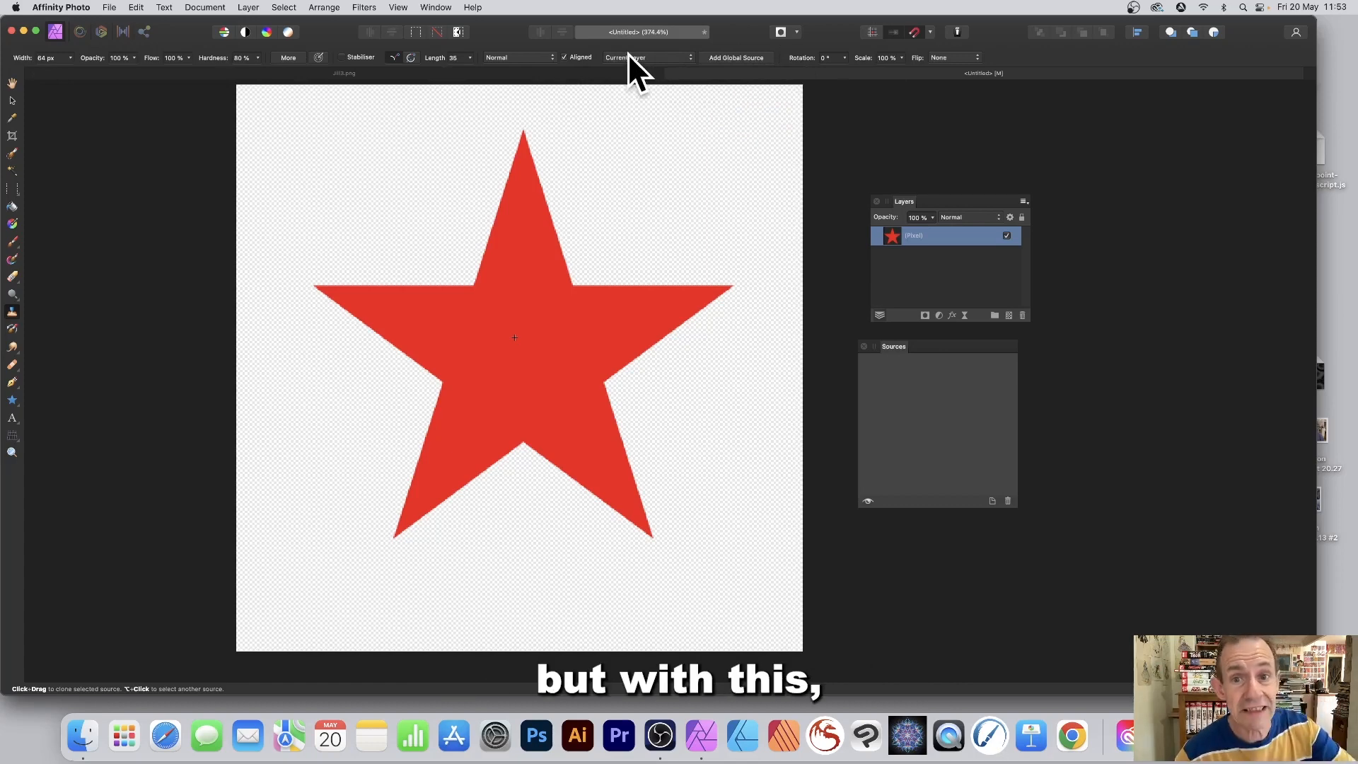
left_click(740, 57)
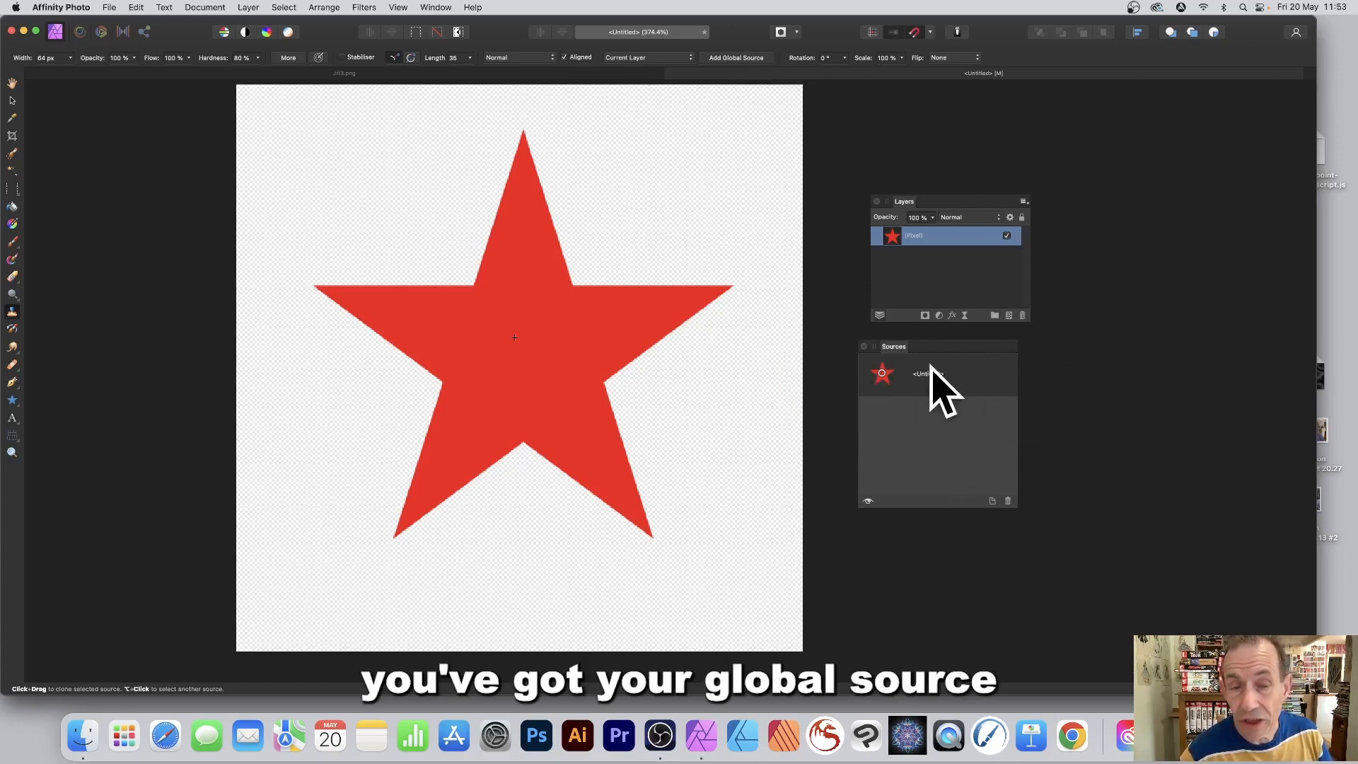
left_click(877, 367)
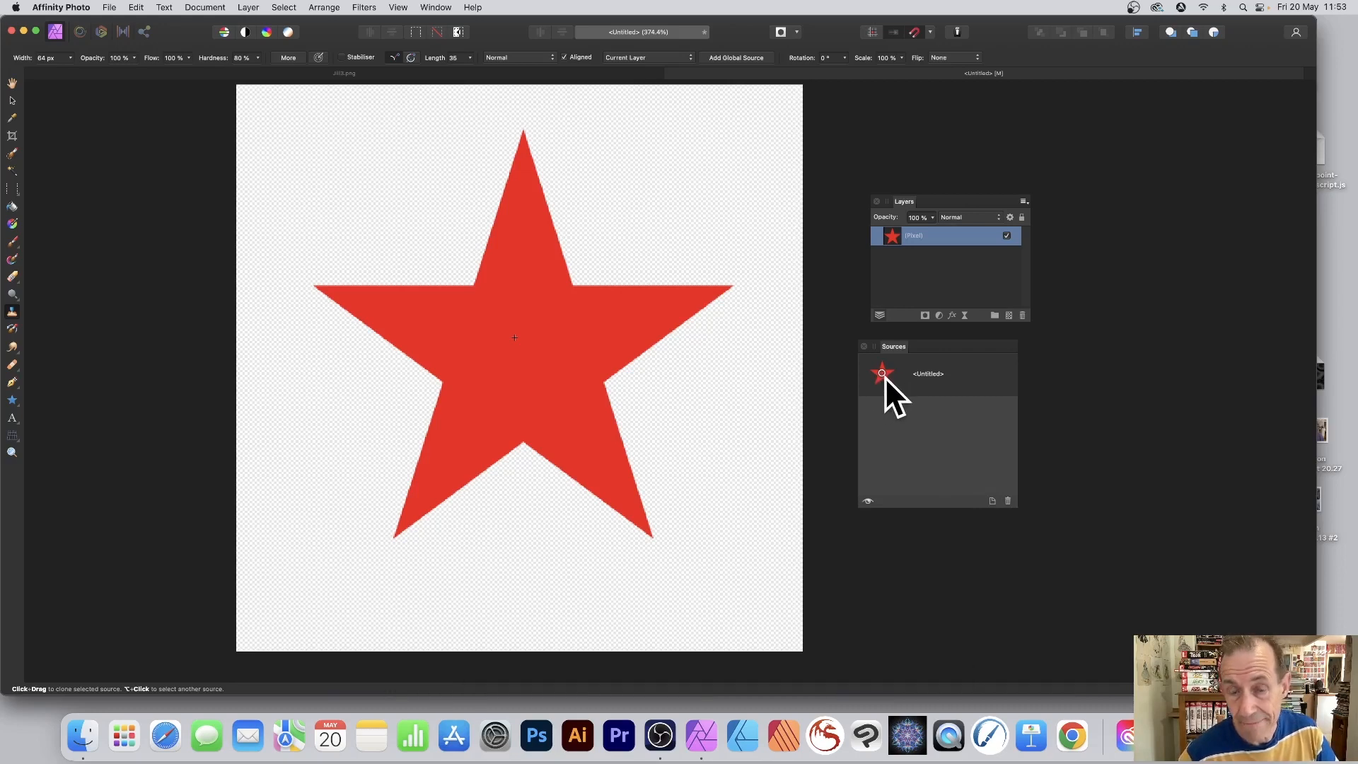
left_click(913, 375)
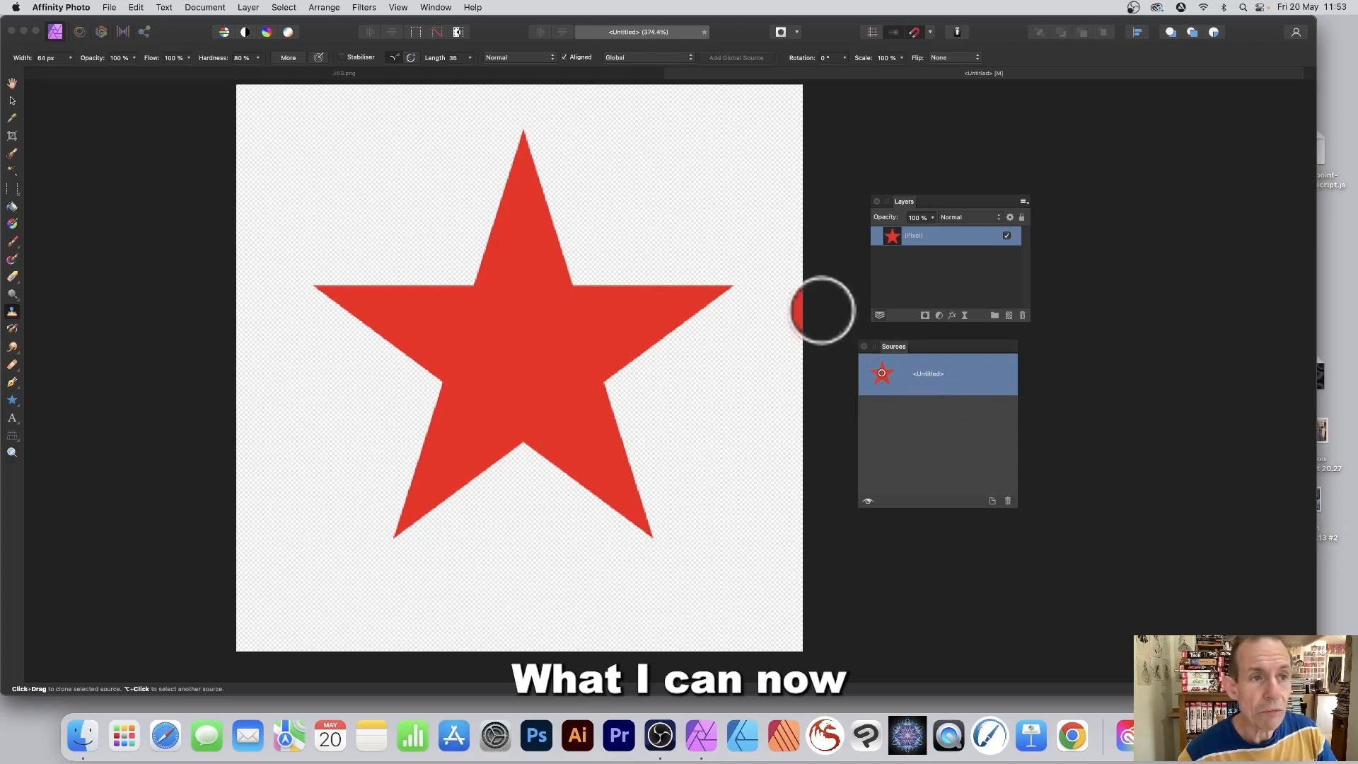
Switch to the desert portrait image and set the Clone Brush to unaligned cloning from the Global source.
left_click(336, 73)
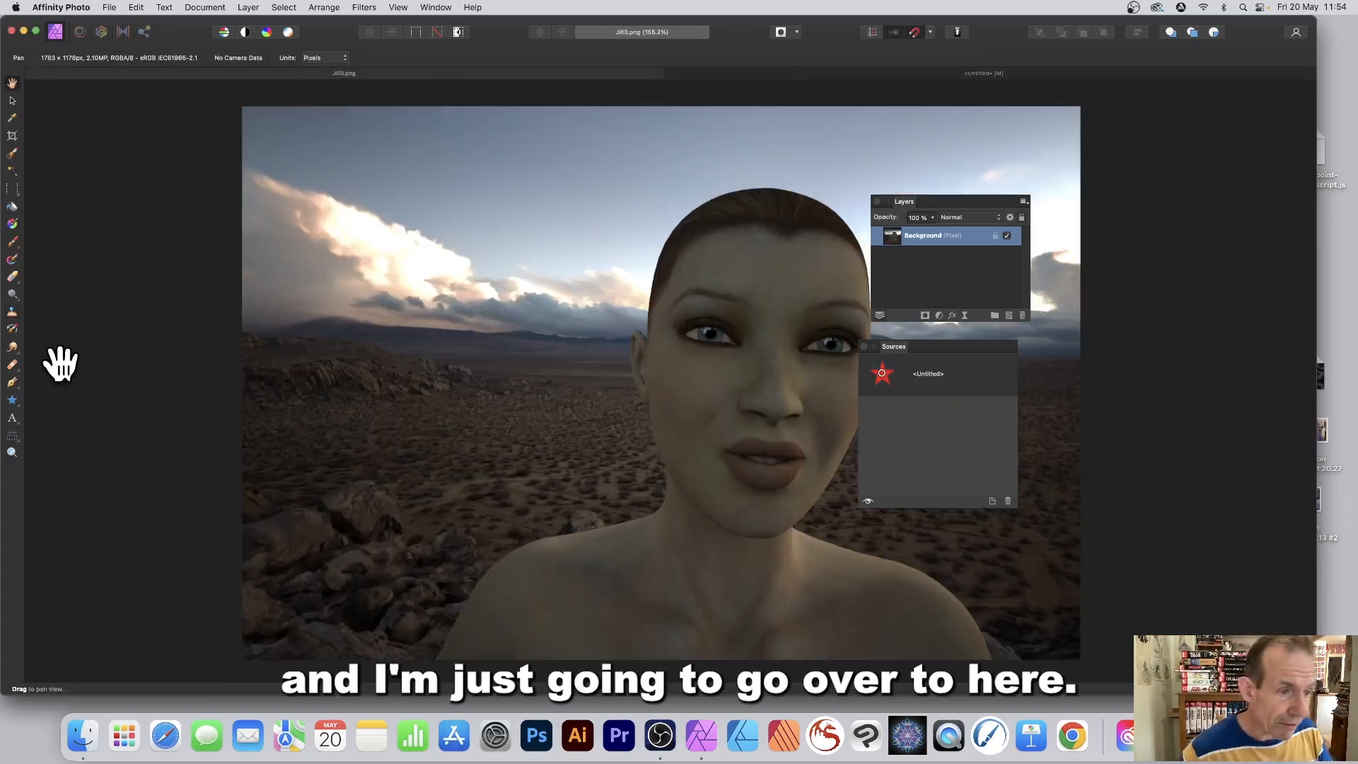
left_click(12, 312)
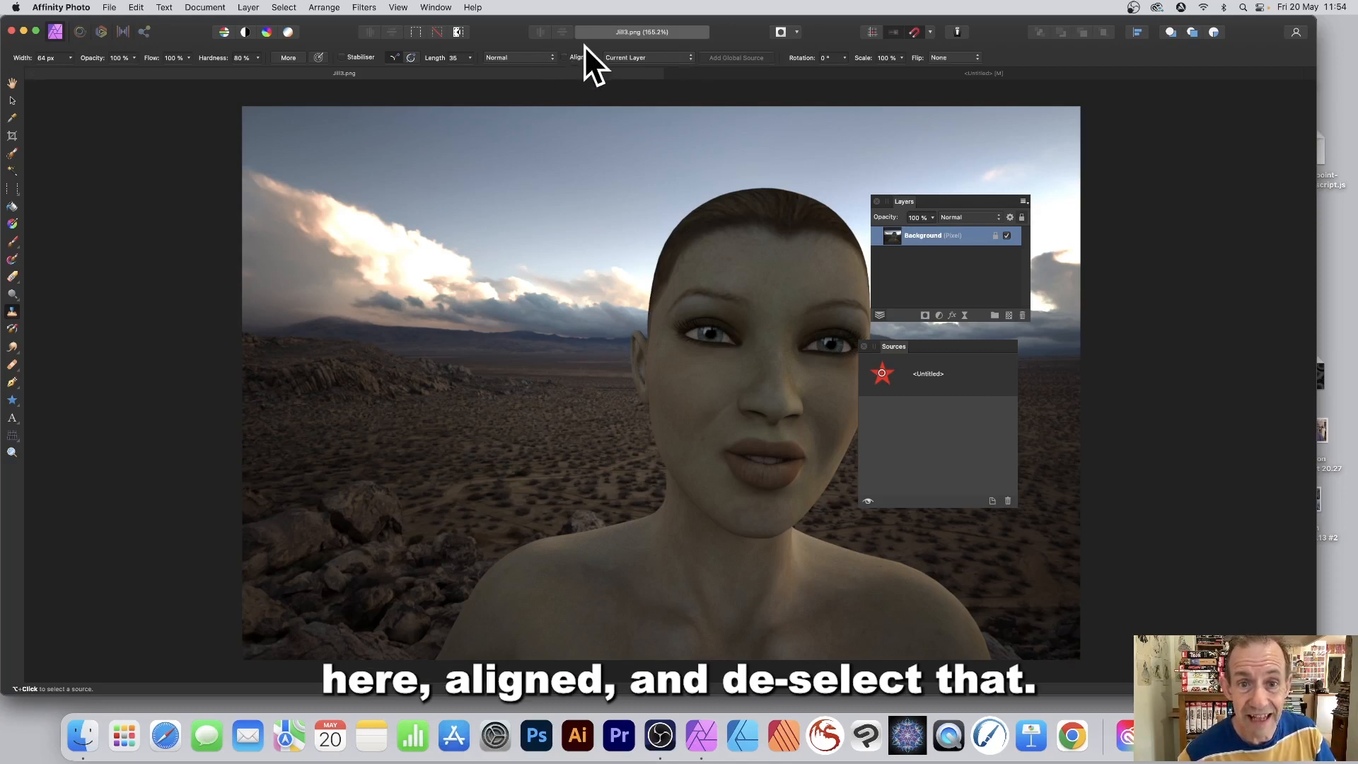
left_click(659, 58)
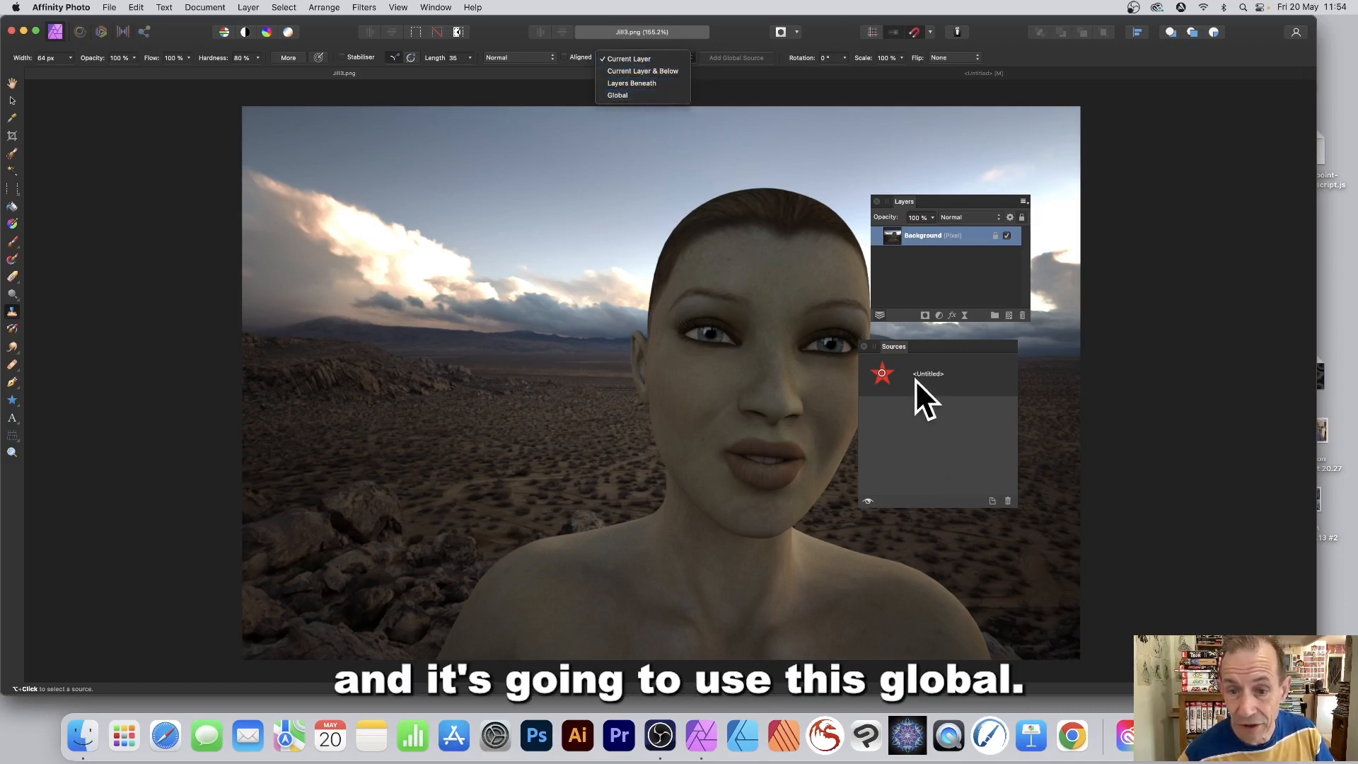
left_click(619, 95)
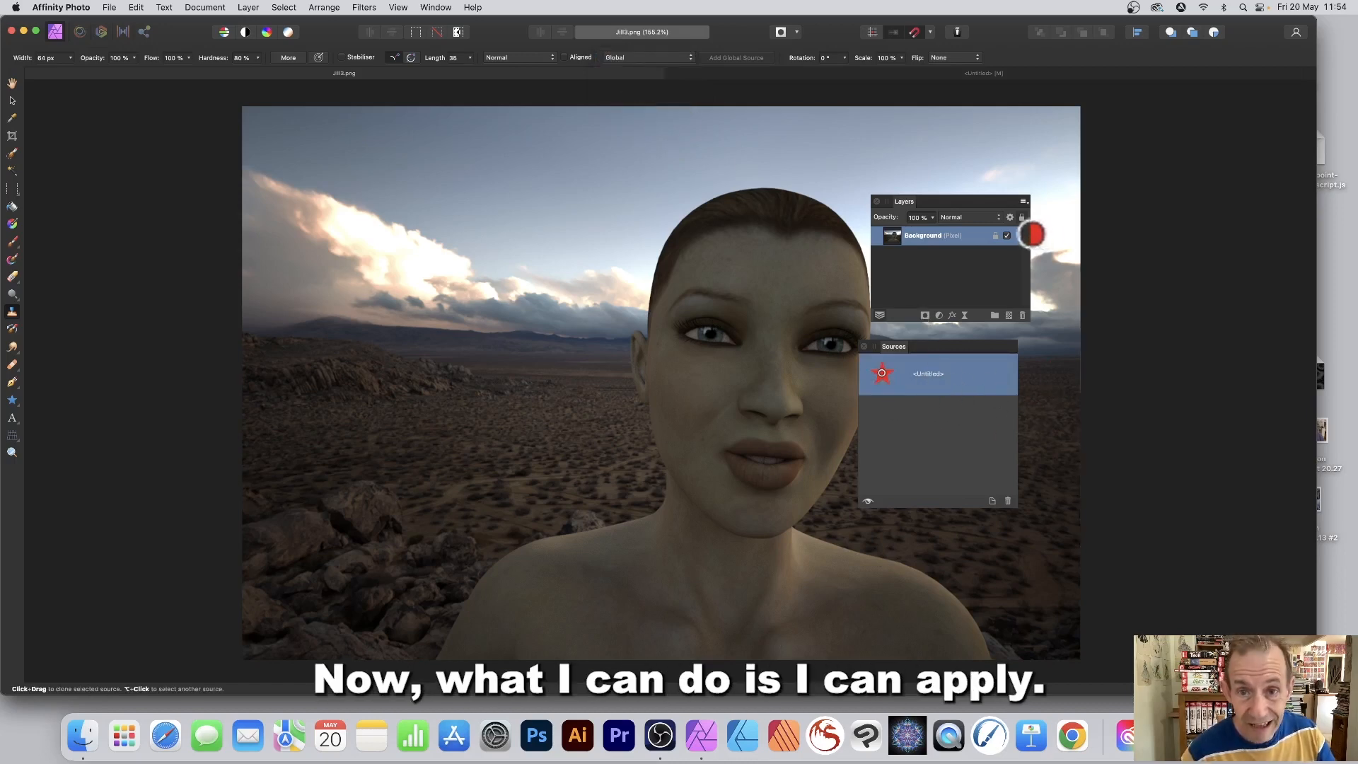
Try painting the cloned star at full scale over the sky of the portrait image and undo the strokes.
mouse_move(560, 282)
left_mouse_down()
mouse_move(531, 243)
mouse_move(477, 204)
mouse_move(656, 321)
mouse_move(668, 283)
mouse_move(698, 288)
mouse_move(679, 190)
mouse_move(585, 89)
mouse_move(708, 267)
mouse_move(429, 184)
mouse_move(408, 257)
mouse_move(444, 283)
mouse_move(485, 243)
mouse_move(341, 168)
mouse_move(419, 277)
mouse_move(315, 252)
mouse_move(476, 452)
mouse_move(301, 338)
mouse_move(349, 418)
left_mouse_up()
key("super+z")
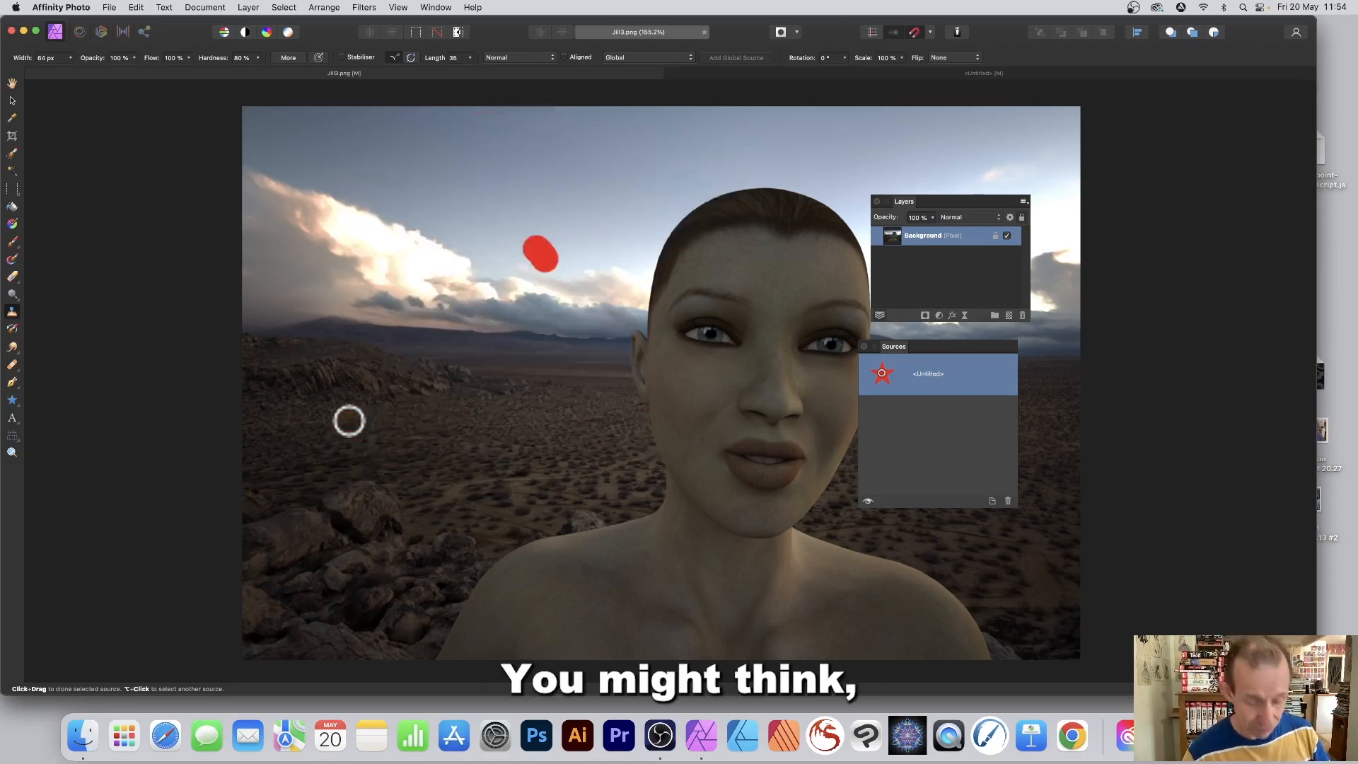
key("super+z")
left_click(349, 421)
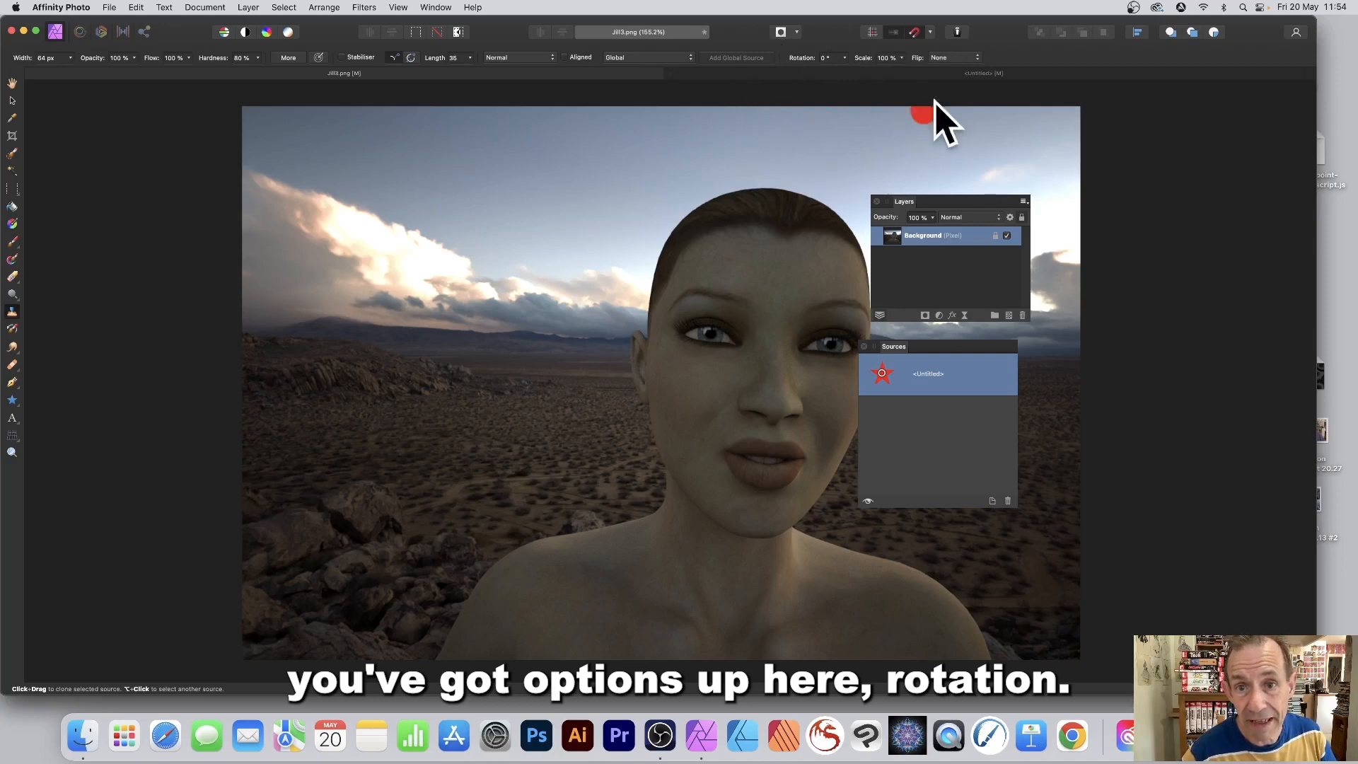
Set the clone scale to 24% and paint four red stars over the sky, the horizon and the desert beside the neck.
left_click(902, 58)
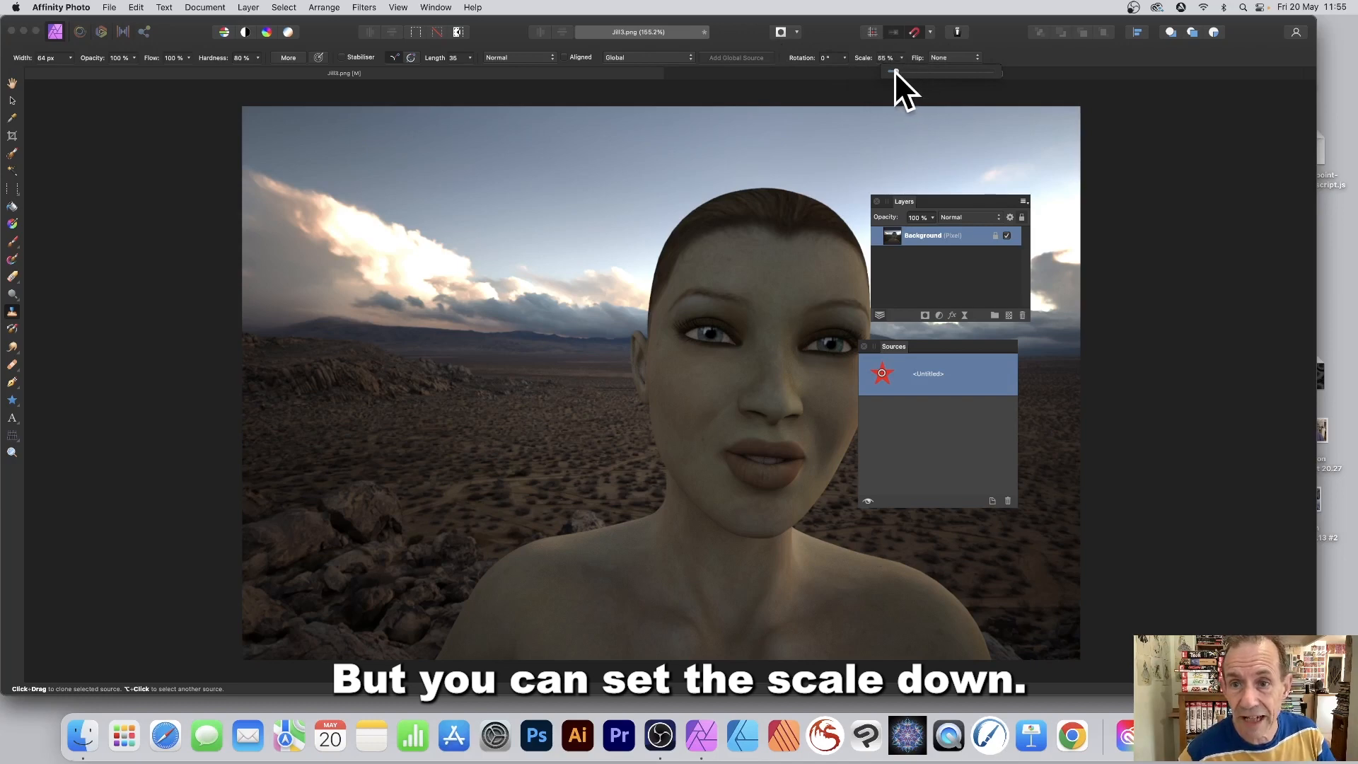
left_click_drag(894, 71, 893, 71)
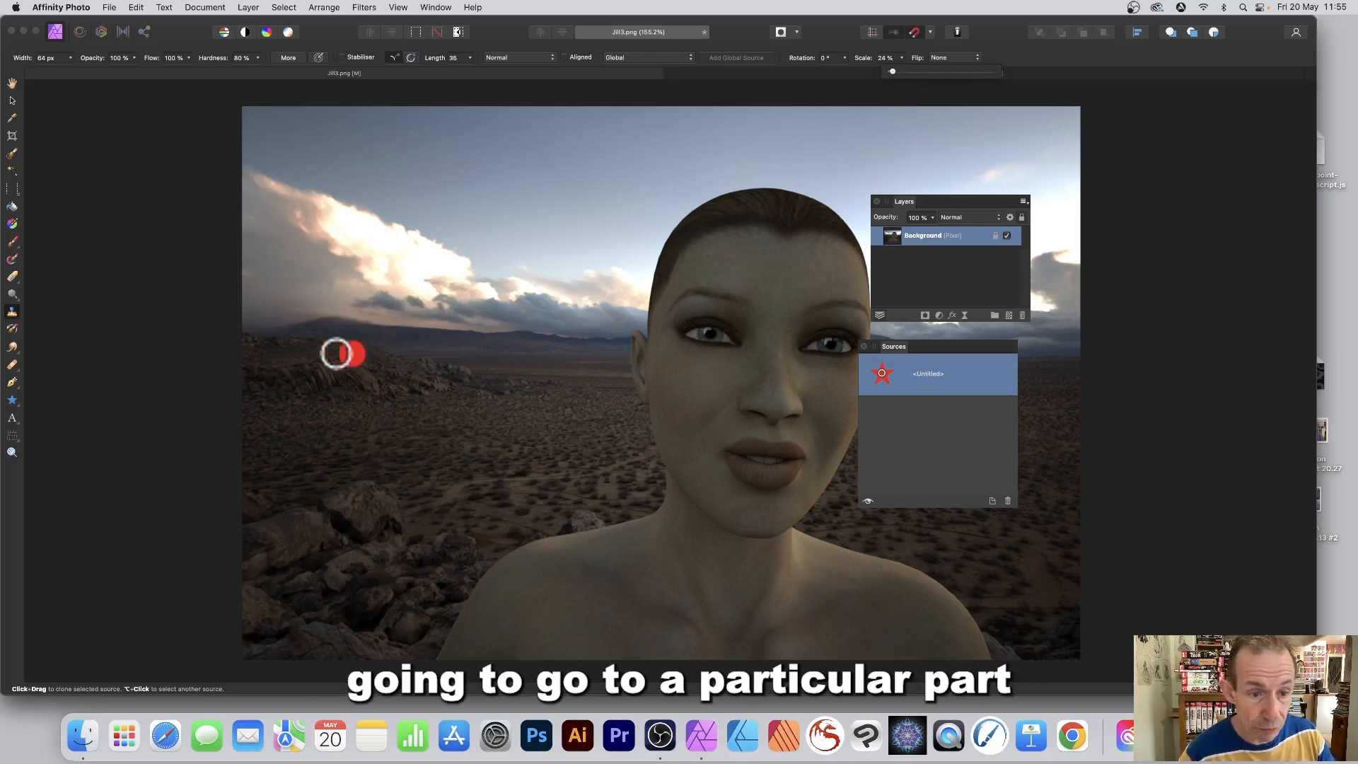
mouse_move(409, 346)
left_mouse_down()
mouse_move(466, 384)
mouse_move(381, 287)
mouse_move(431, 292)
mouse_move(493, 349)
mouse_move(465, 397)
mouse_move(338, 342)
mouse_move(391, 437)
left_mouse_up()
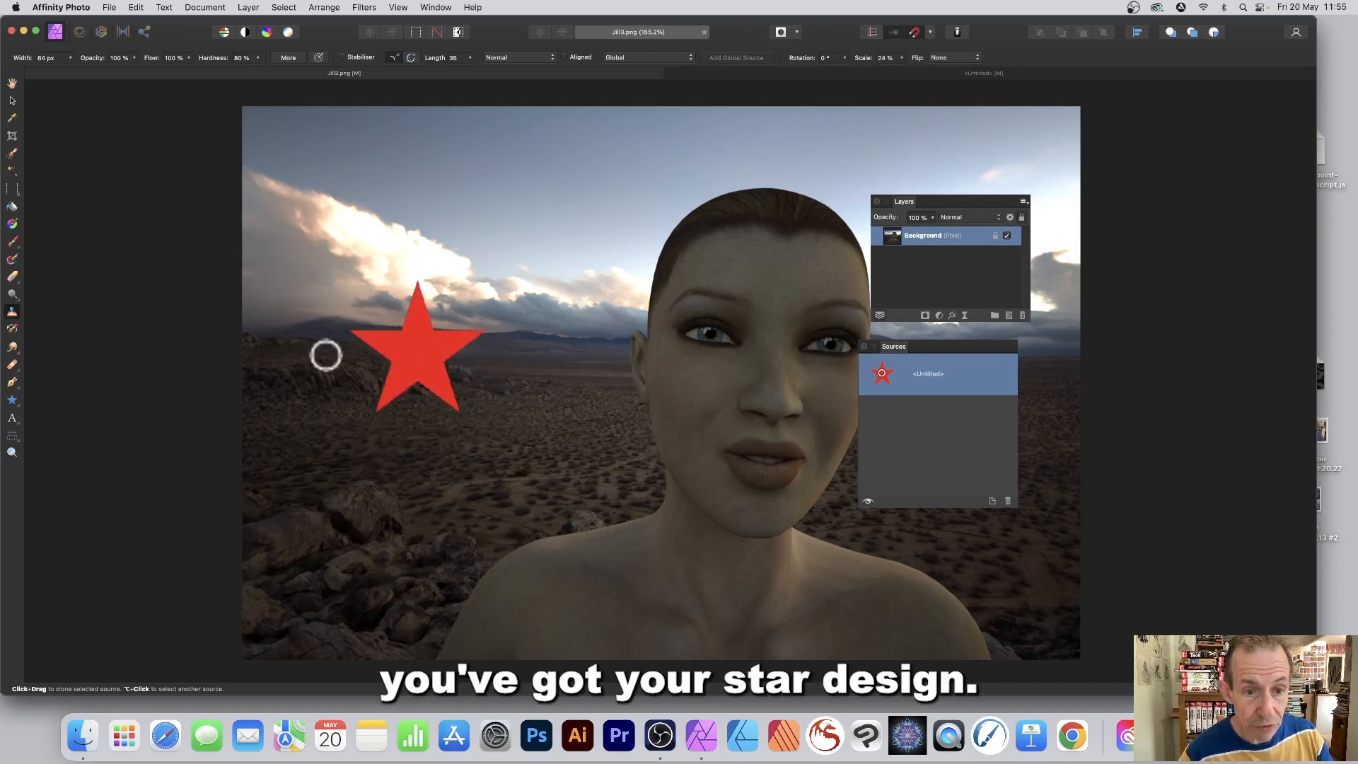
mouse_move(609, 172)
left_mouse_down()
mouse_move(677, 236)
mouse_move(486, 190)
mouse_move(648, 224)
mouse_move(670, 177)
mouse_move(629, 132)
mouse_move(564, 103)
mouse_move(634, 225)
mouse_move(514, 144)
mouse_move(629, 211)
left_mouse_up()
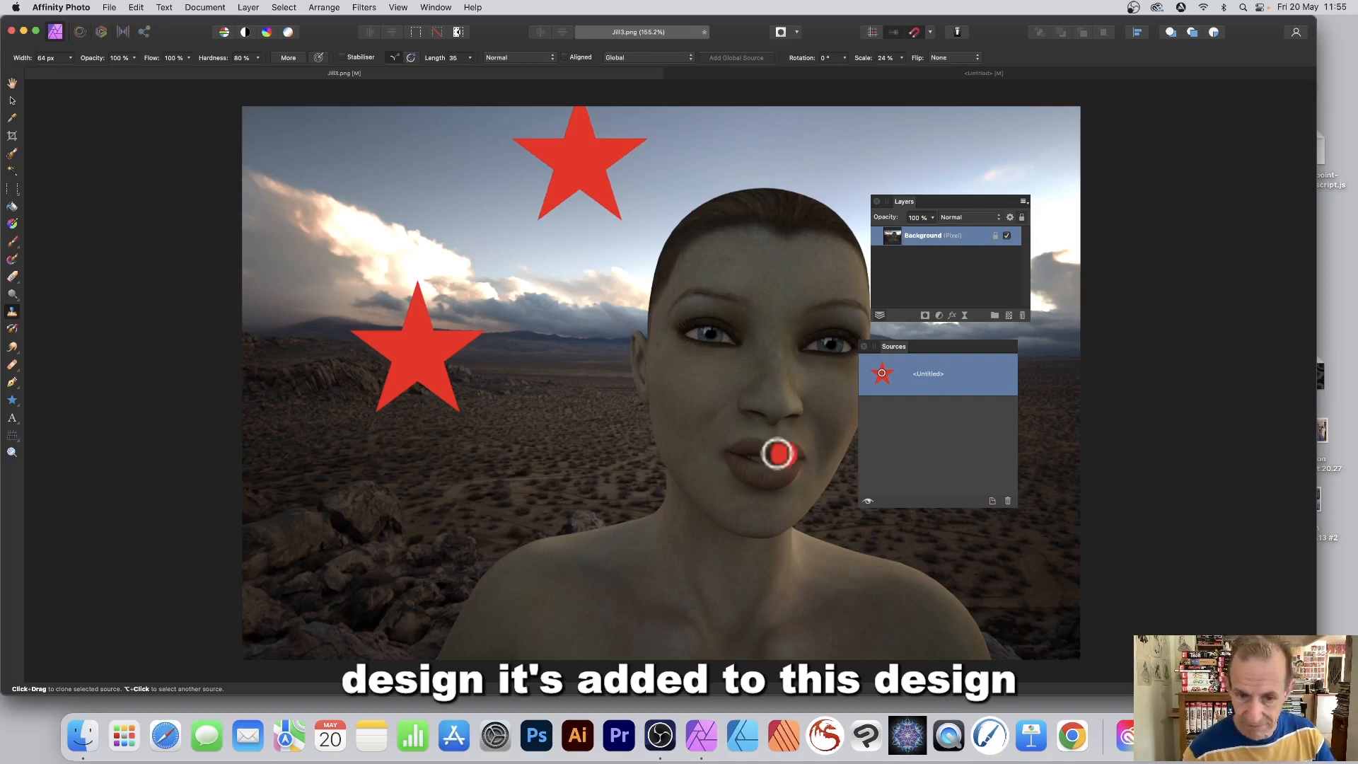
left_click_drag(578, 426, 601, 495)
mouse_move(524, 424)
left_mouse_down()
mouse_move(643, 480)
mouse_move(539, 366)
mouse_move(579, 379)
left_mouse_up()
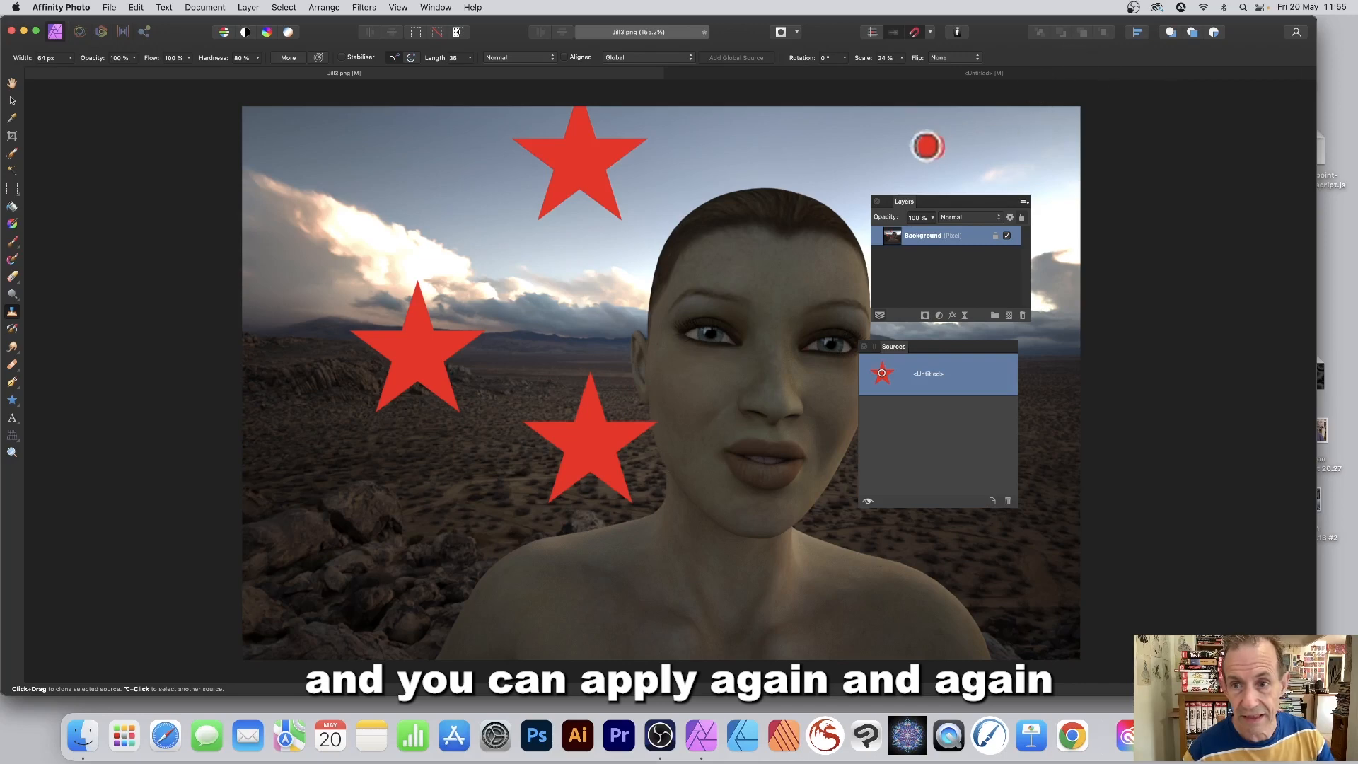
mouse_move(927, 142)
left_mouse_down()
mouse_move(827, 114)
mouse_move(887, 171)
mouse_move(988, 186)
mouse_move(936, 114)
mouse_move(987, 159)
left_mouse_up()
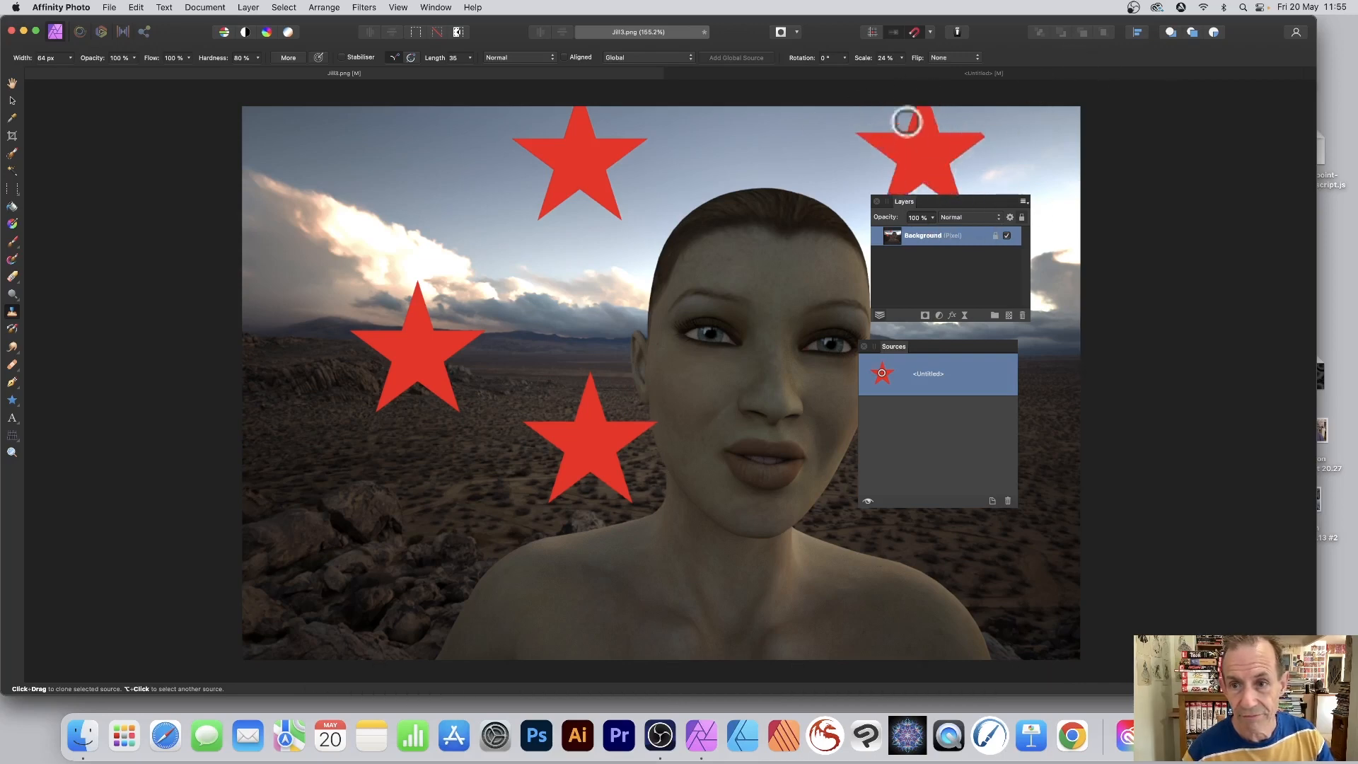
Reduce the clone scale to 9% and stamp small stars above the head and in the clouds over the horizon star.
left_click(901, 58)
left_click_drag(900, 71, 897, 71)
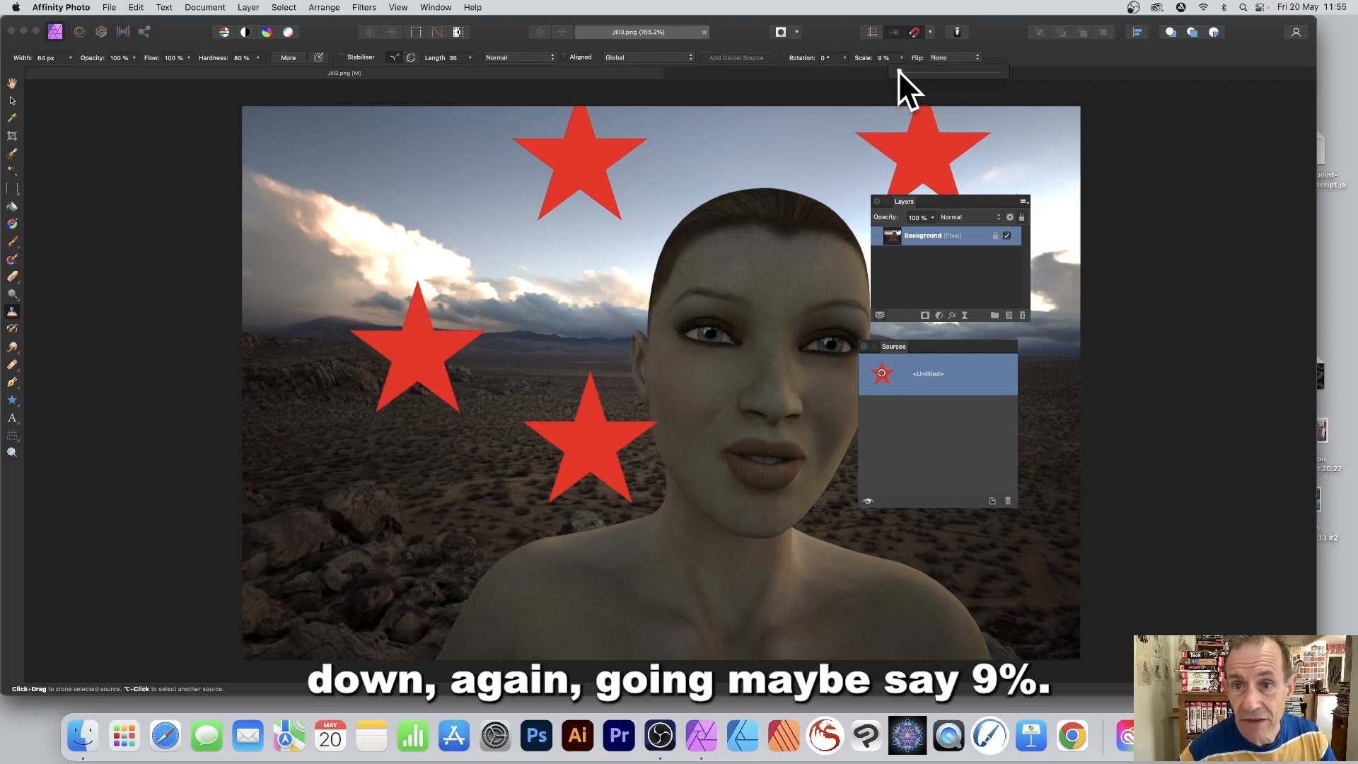
left_click(759, 122)
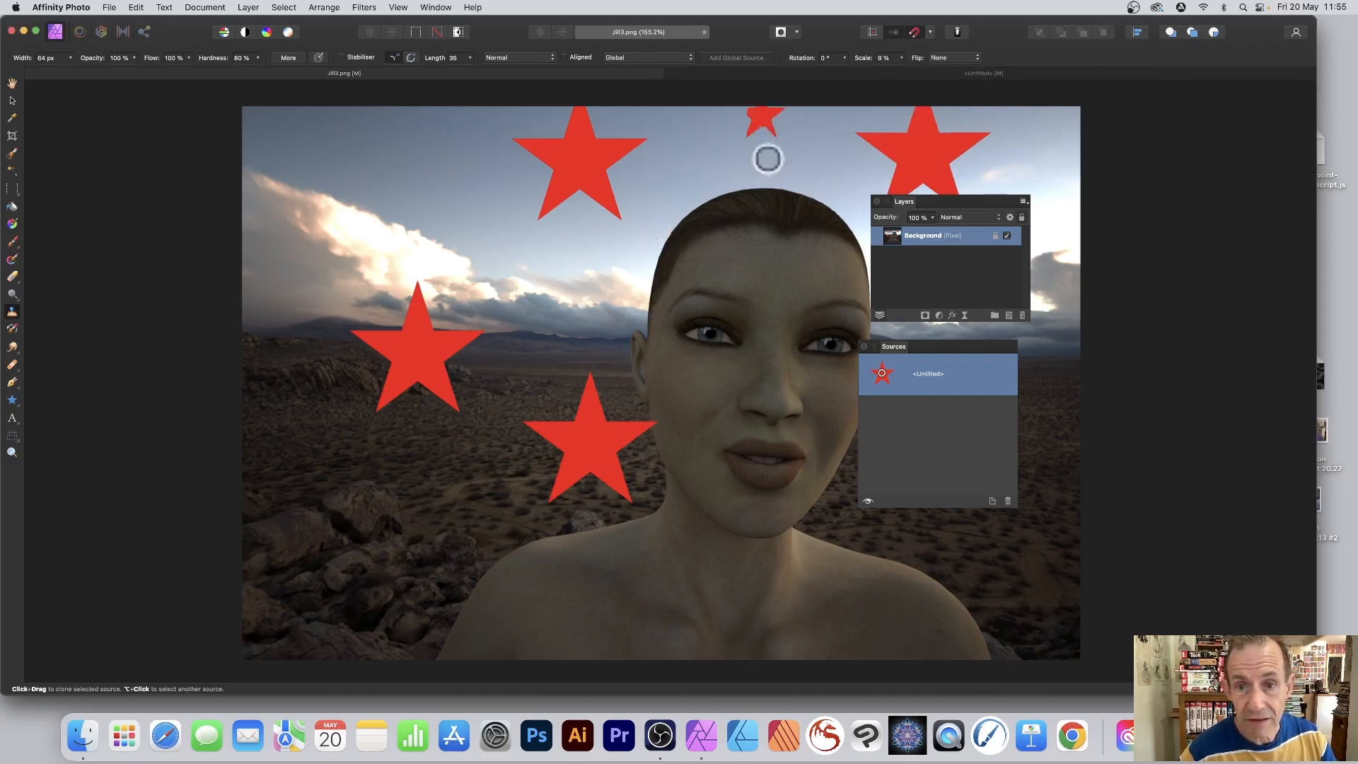
left_click(513, 274)
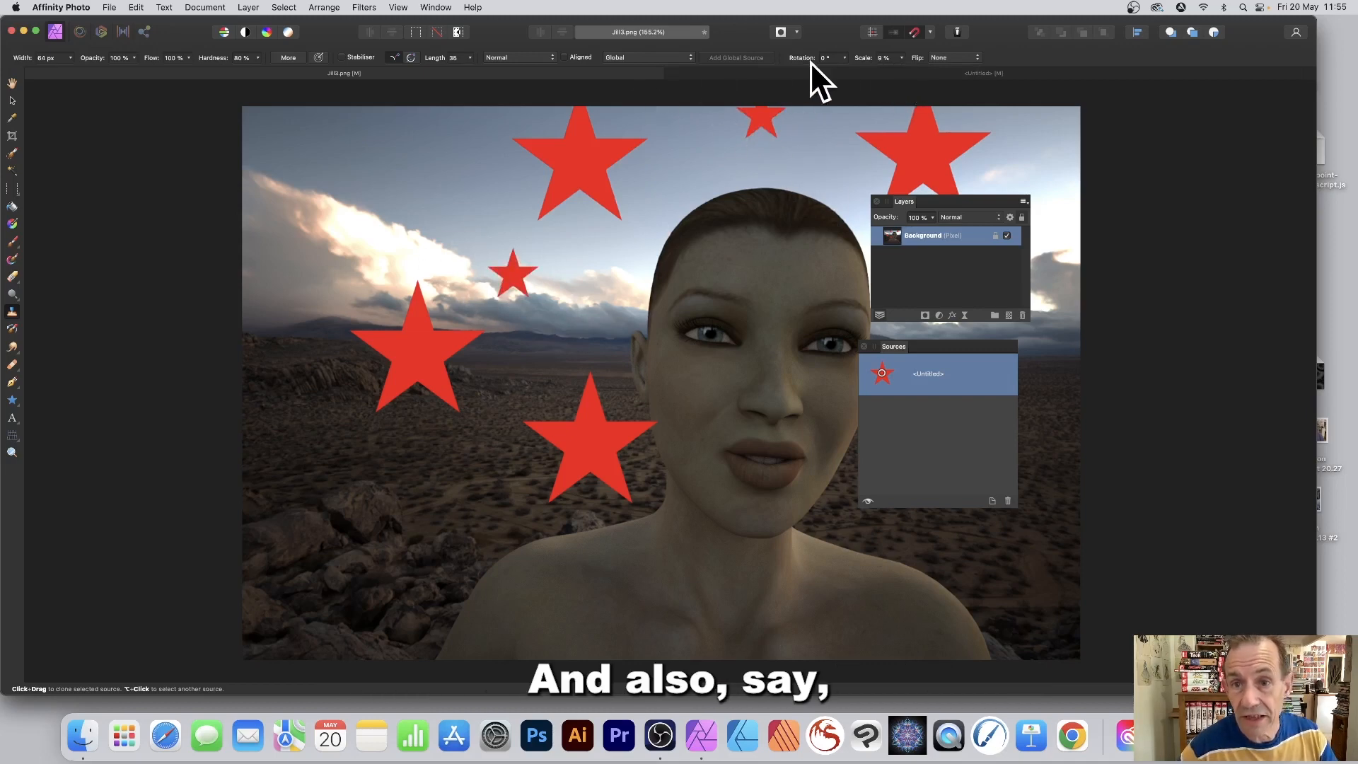
Set the clone rotation to 67° and stamp small rotated stars among the existing ones in the sky.
left_click(844, 58)
left_click_drag(846, 69, 866, 70)
left_click(672, 157)
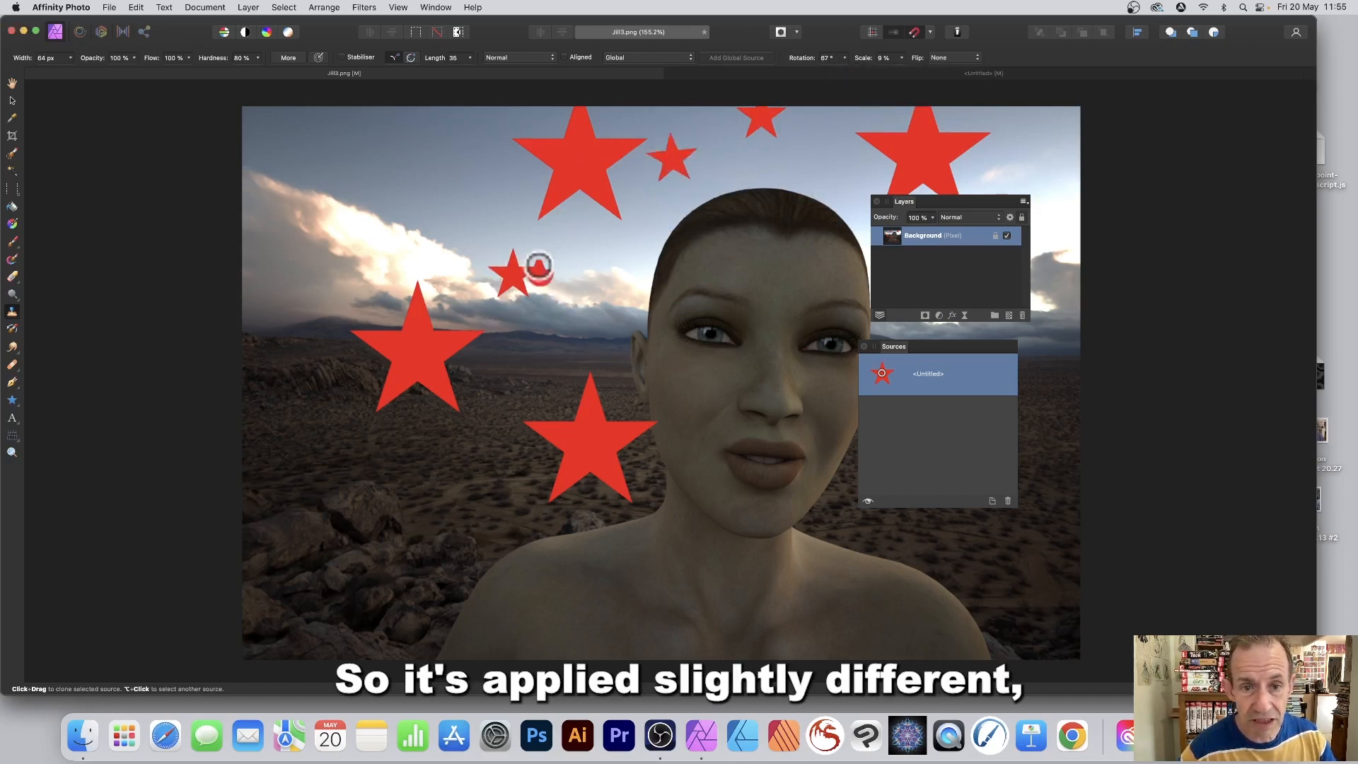
left_click(562, 249)
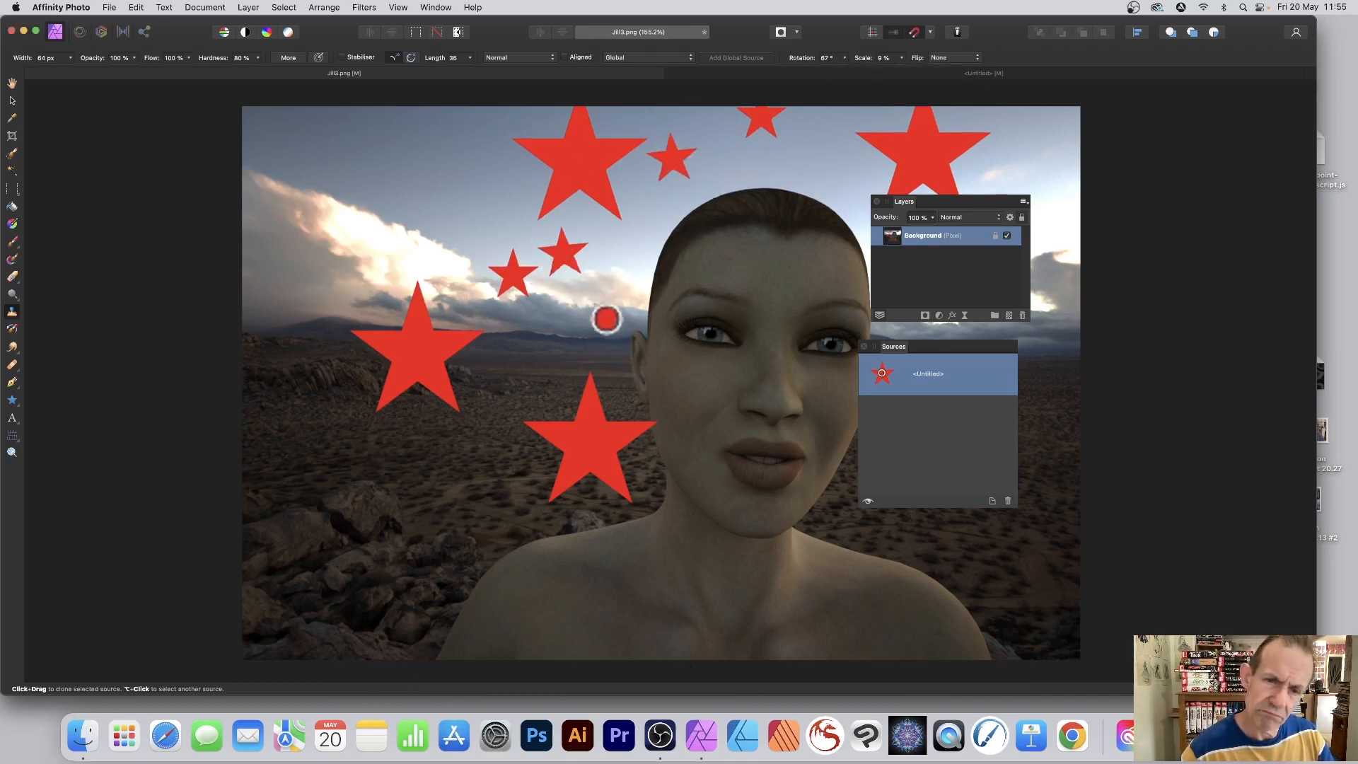
left_click(844, 58)
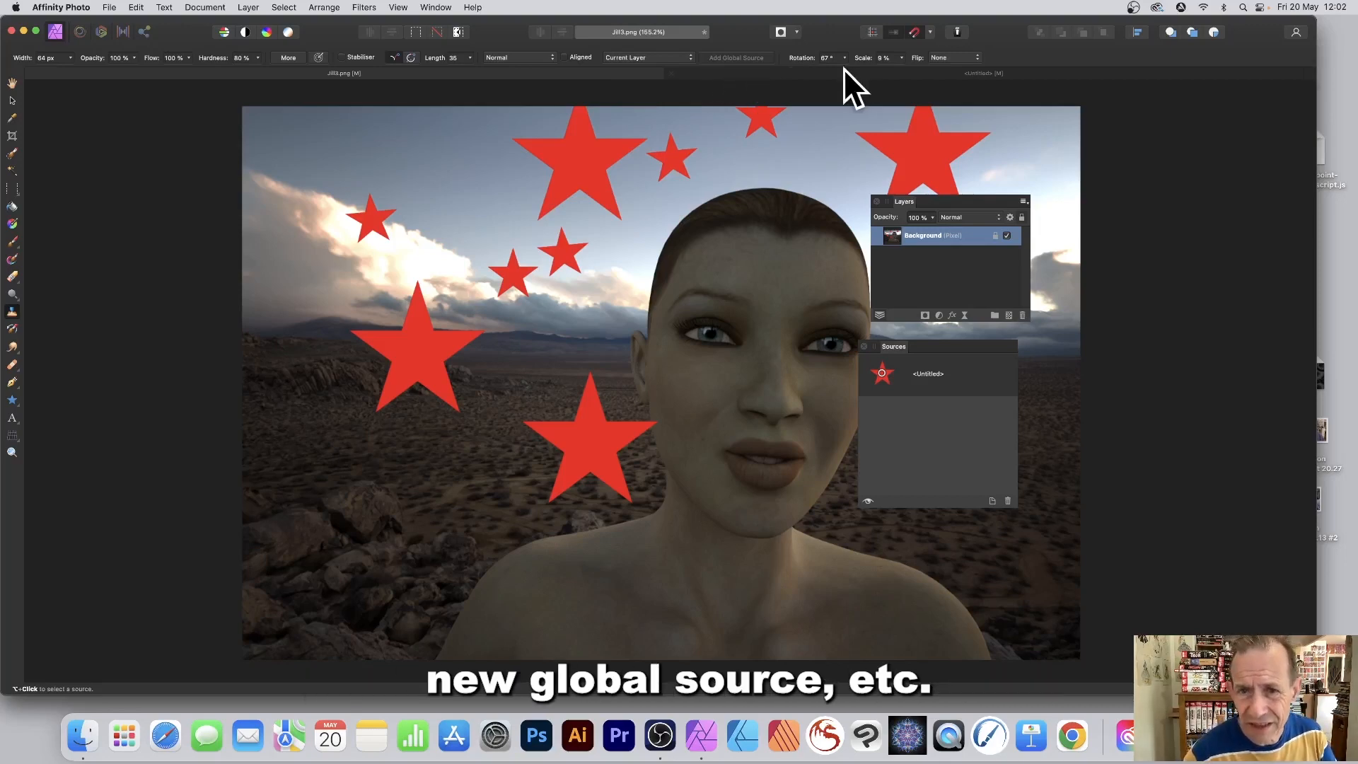
In the separate star document, add a Recolour adjustment with the hue at 227.7° to turn the star blue and merge it.
left_click(817, 72)
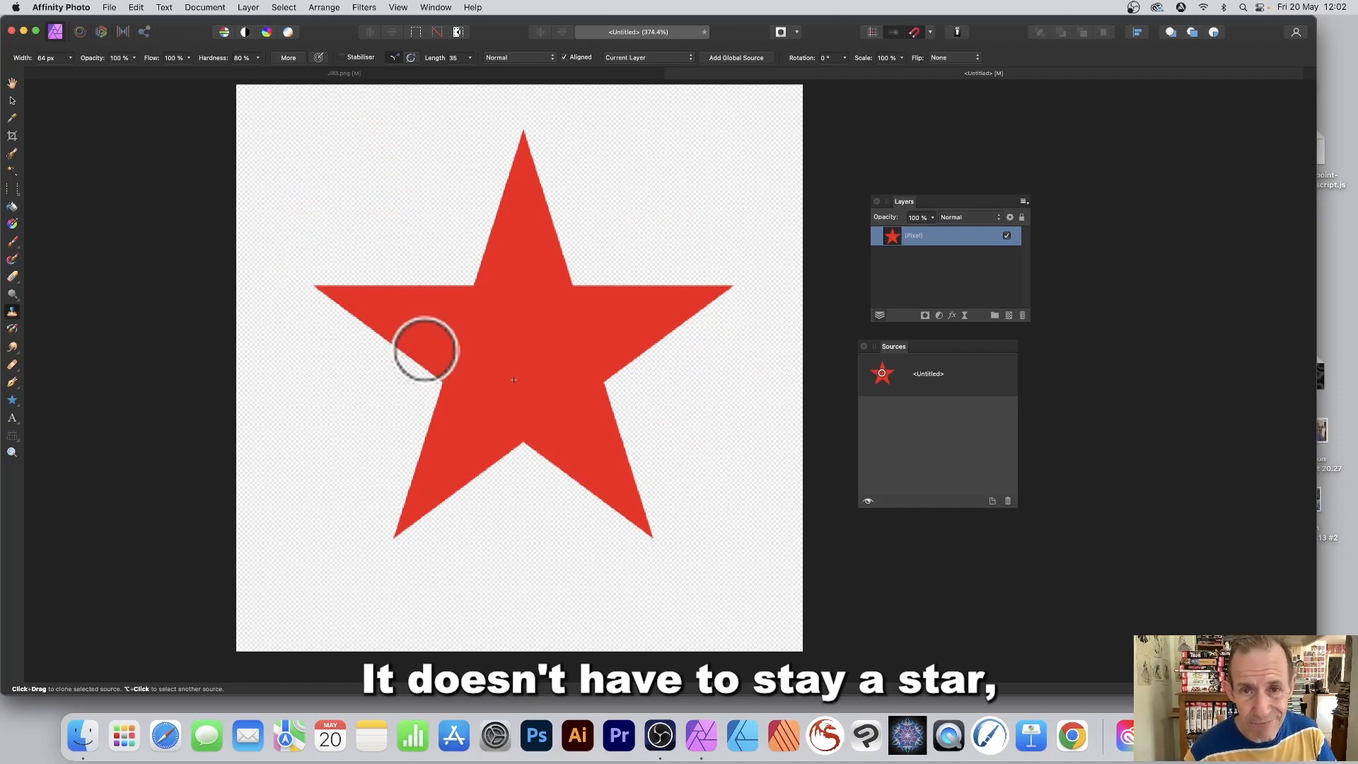
left_click(246, 8)
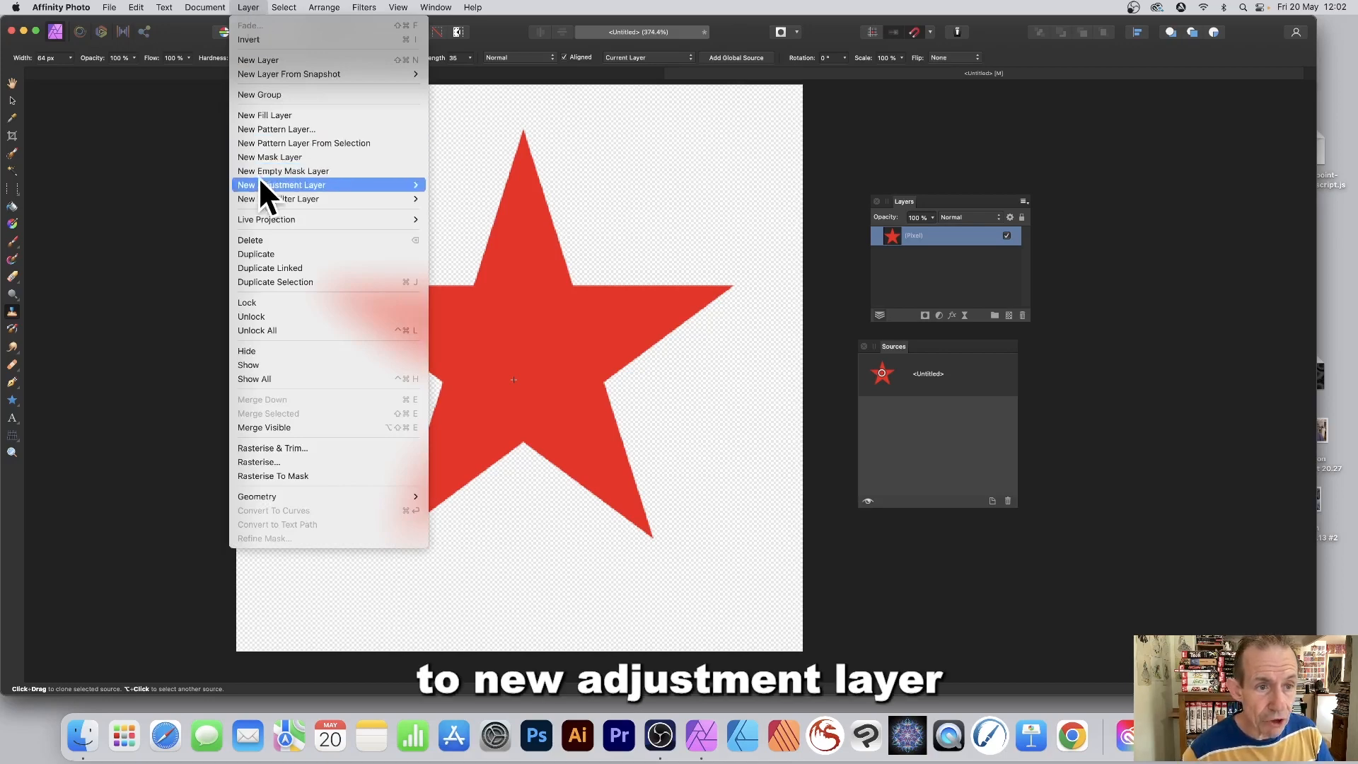
mouse_move(271, 185)
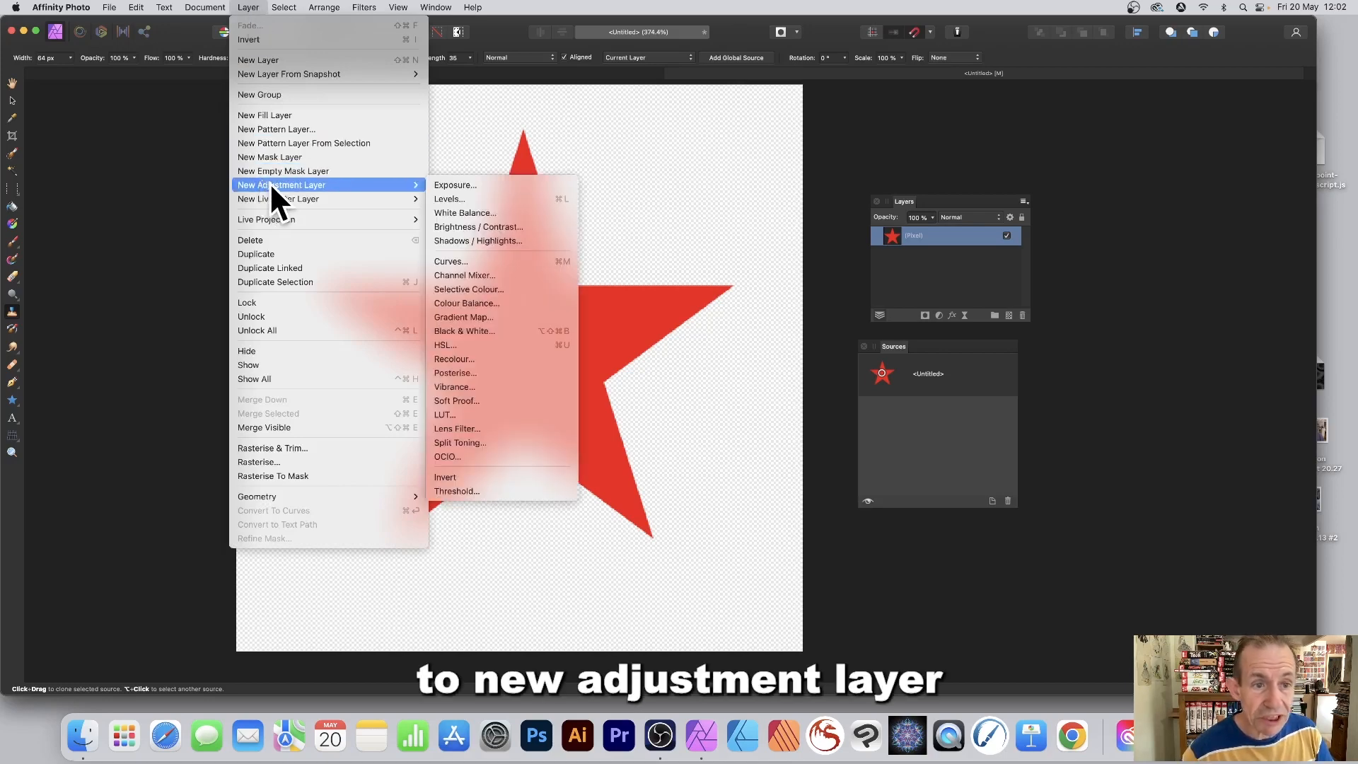
left_click(472, 356)
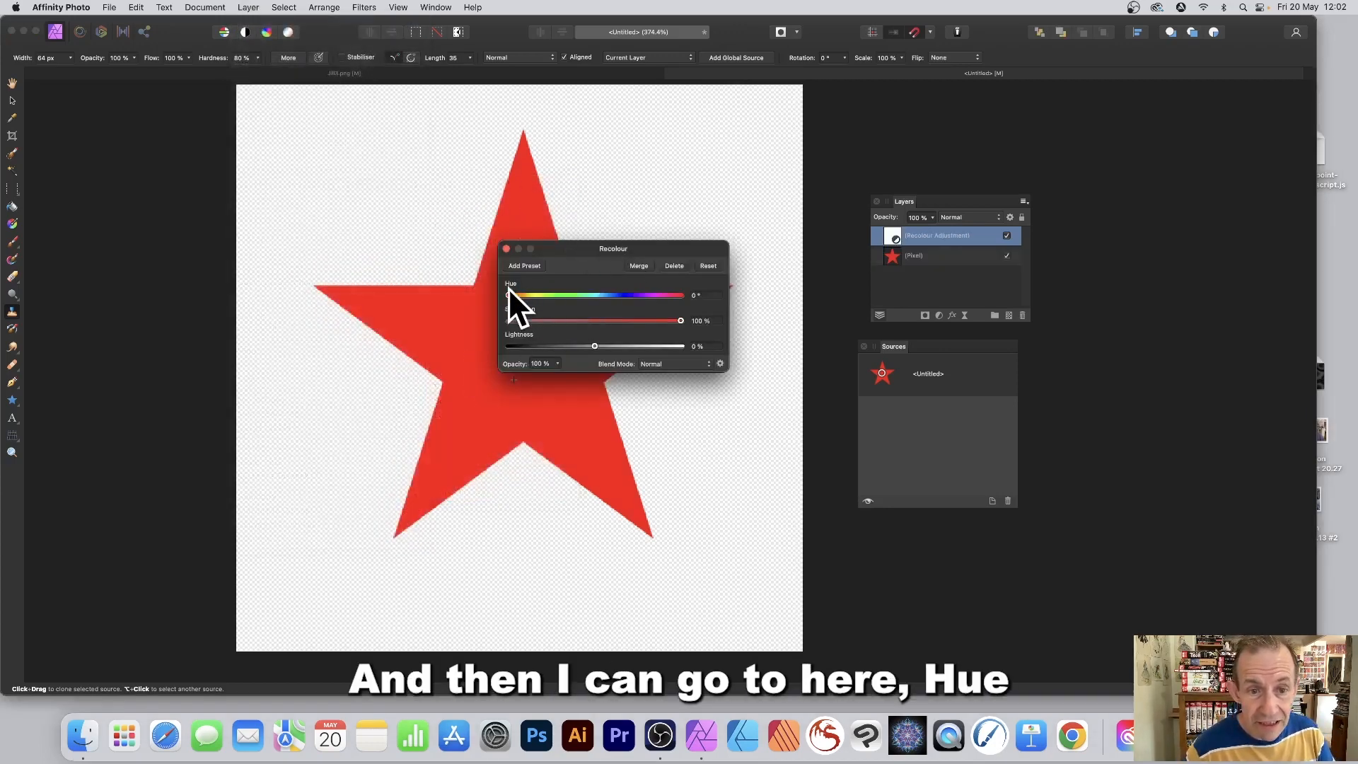
mouse_move(509, 295)
left_mouse_down()
mouse_move(667, 295)
mouse_move(617, 296)
left_mouse_up()
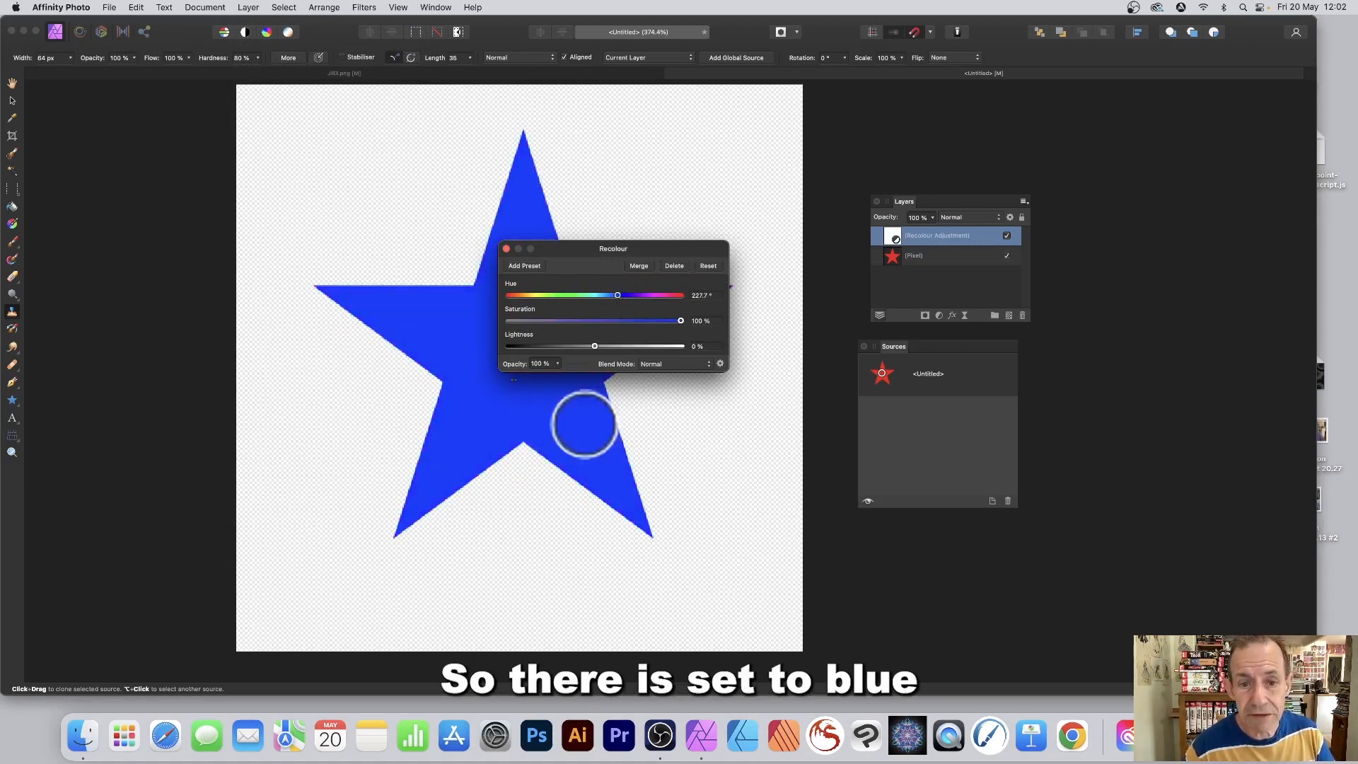
left_click(634, 266)
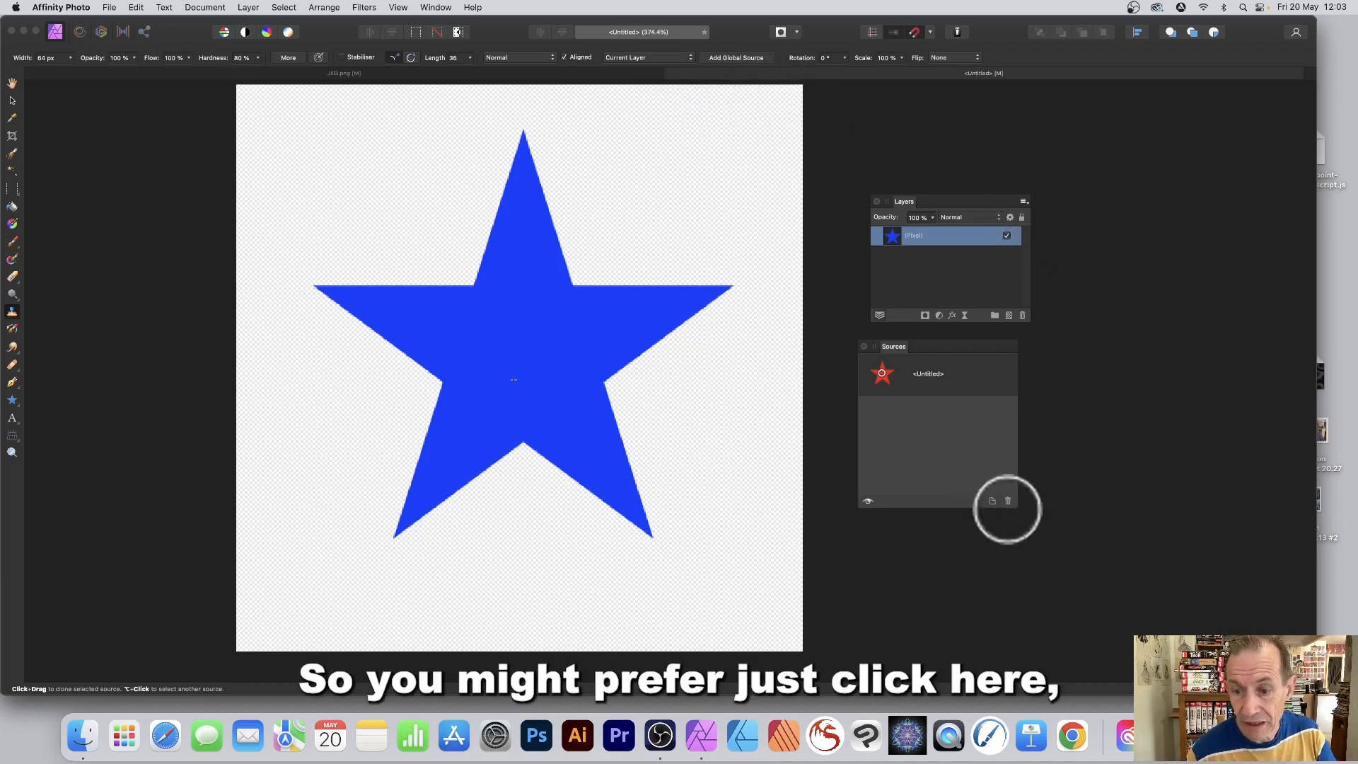
Add the blue star as a second global source, trying its source point at the star's upper tip before recentring it.
left_click(729, 57)
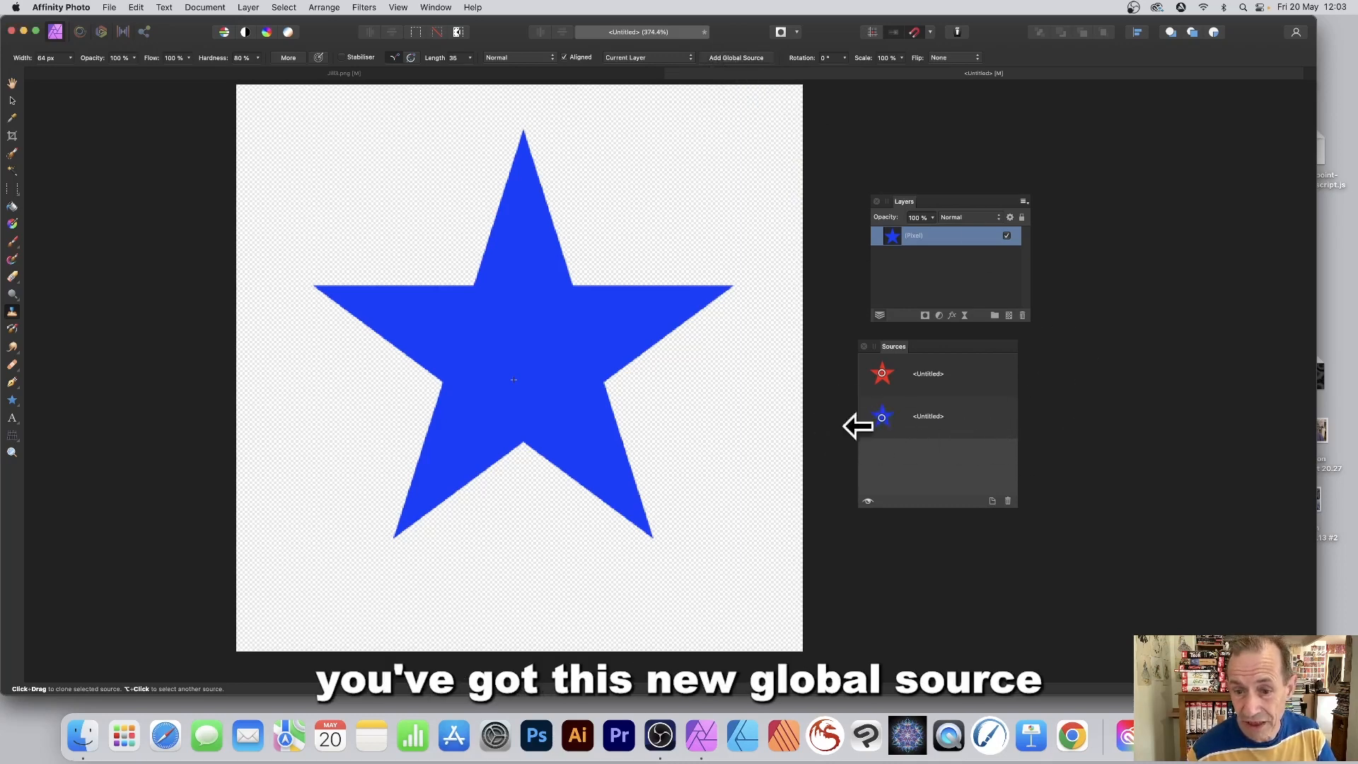
left_click(885, 418)
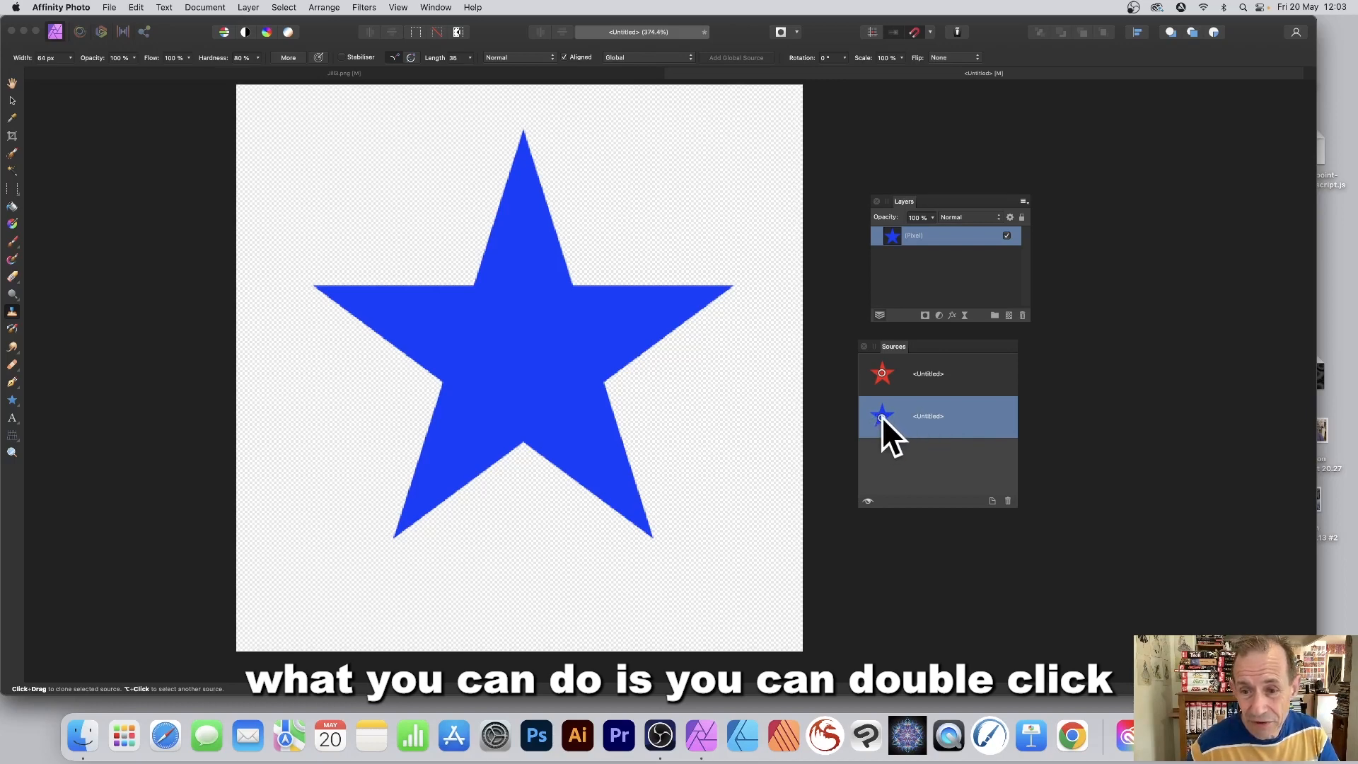
double_click(883, 415)
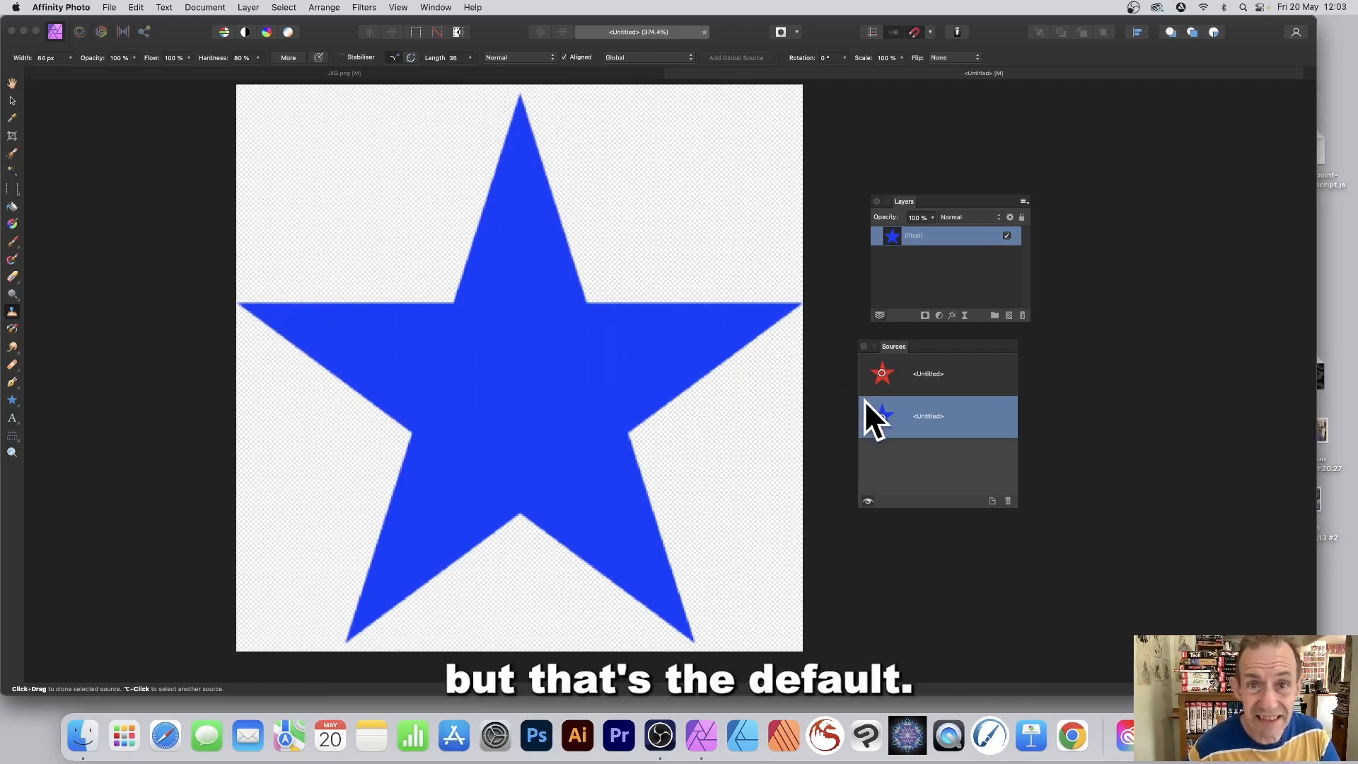
left_click(518, 134, "alt")
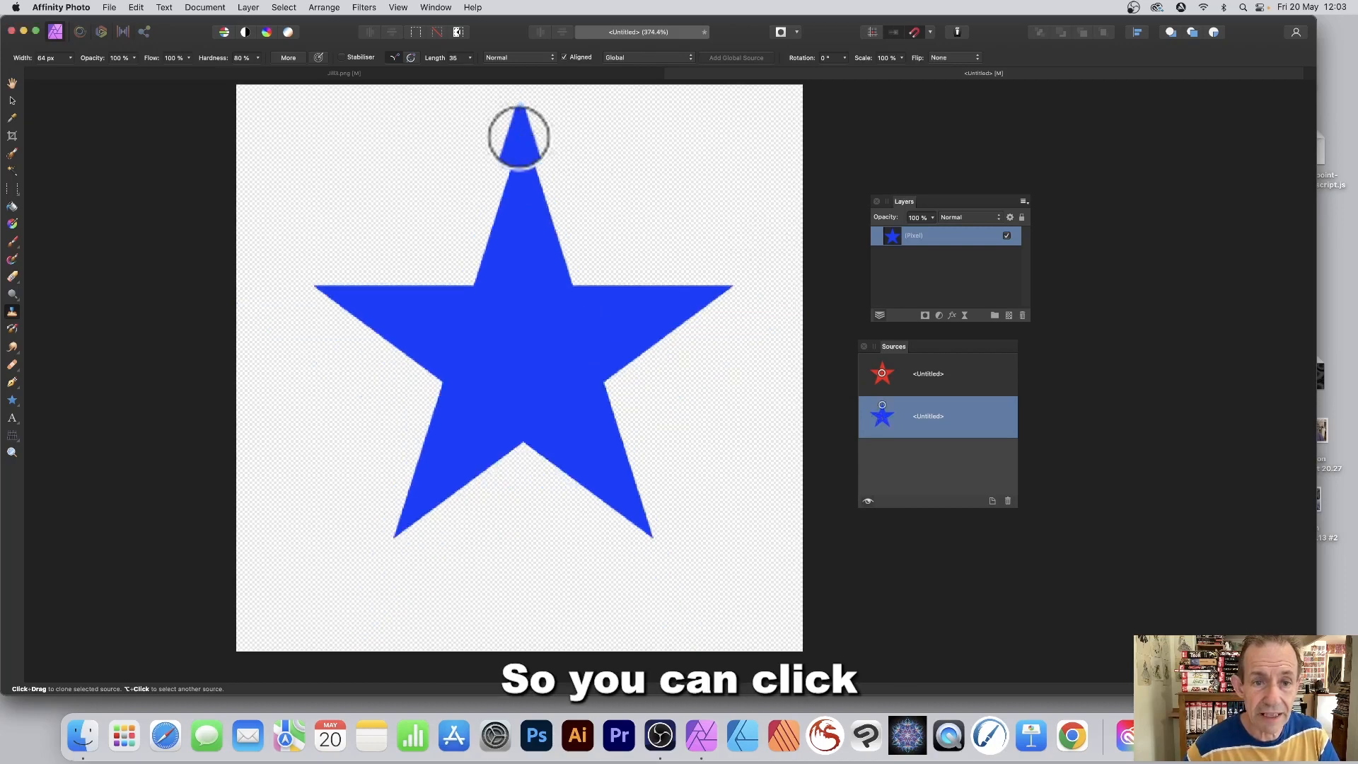
double_click(880, 413)
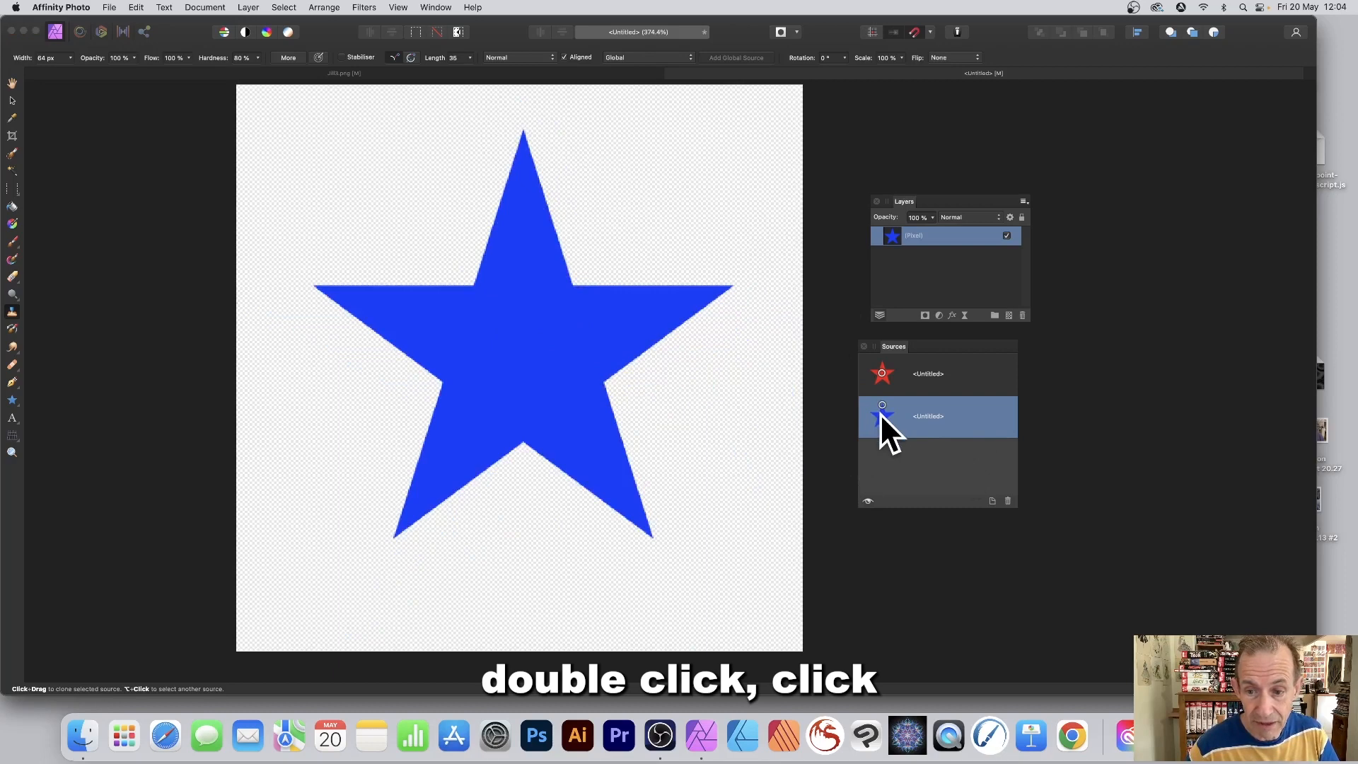
left_click(528, 385)
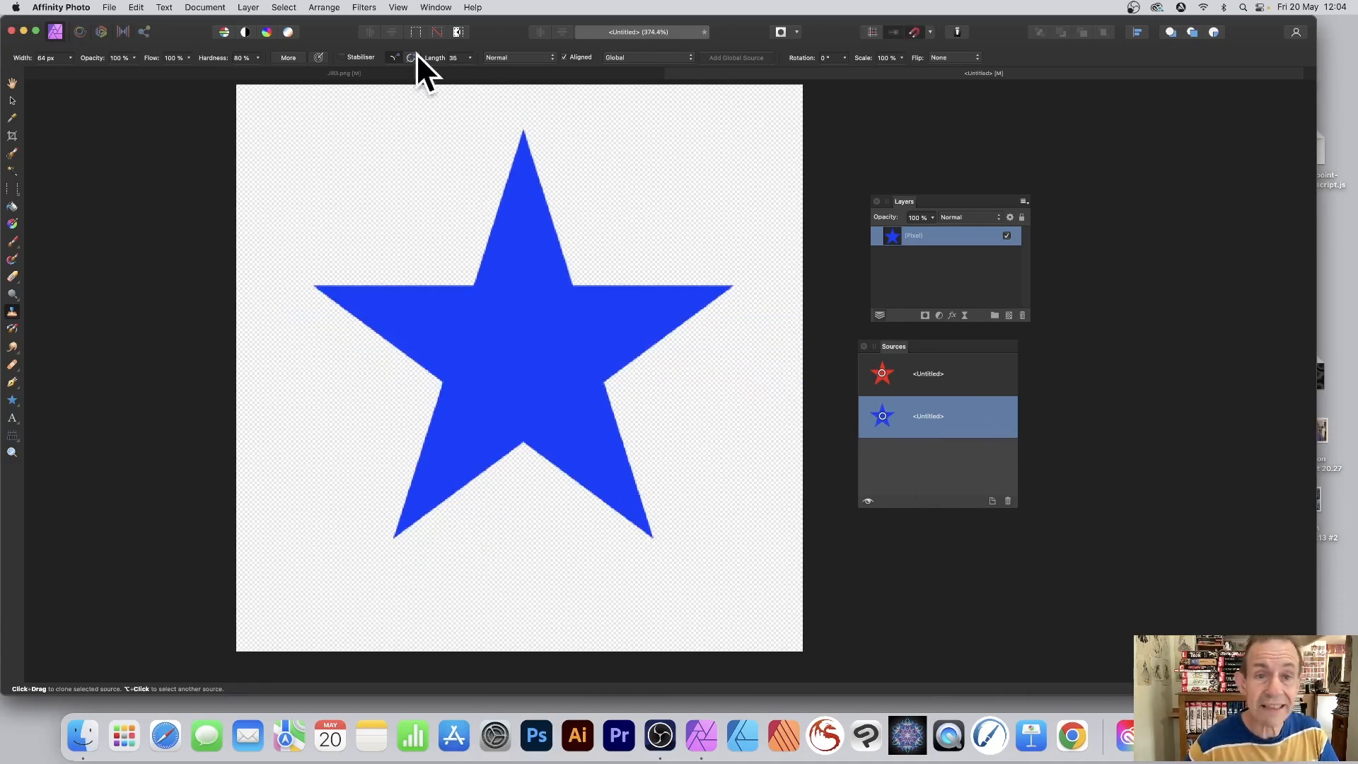
In the portrait image, stamp a small star from the red source in the left sky and a blue-source star overlapping it.
left_click(344, 74)
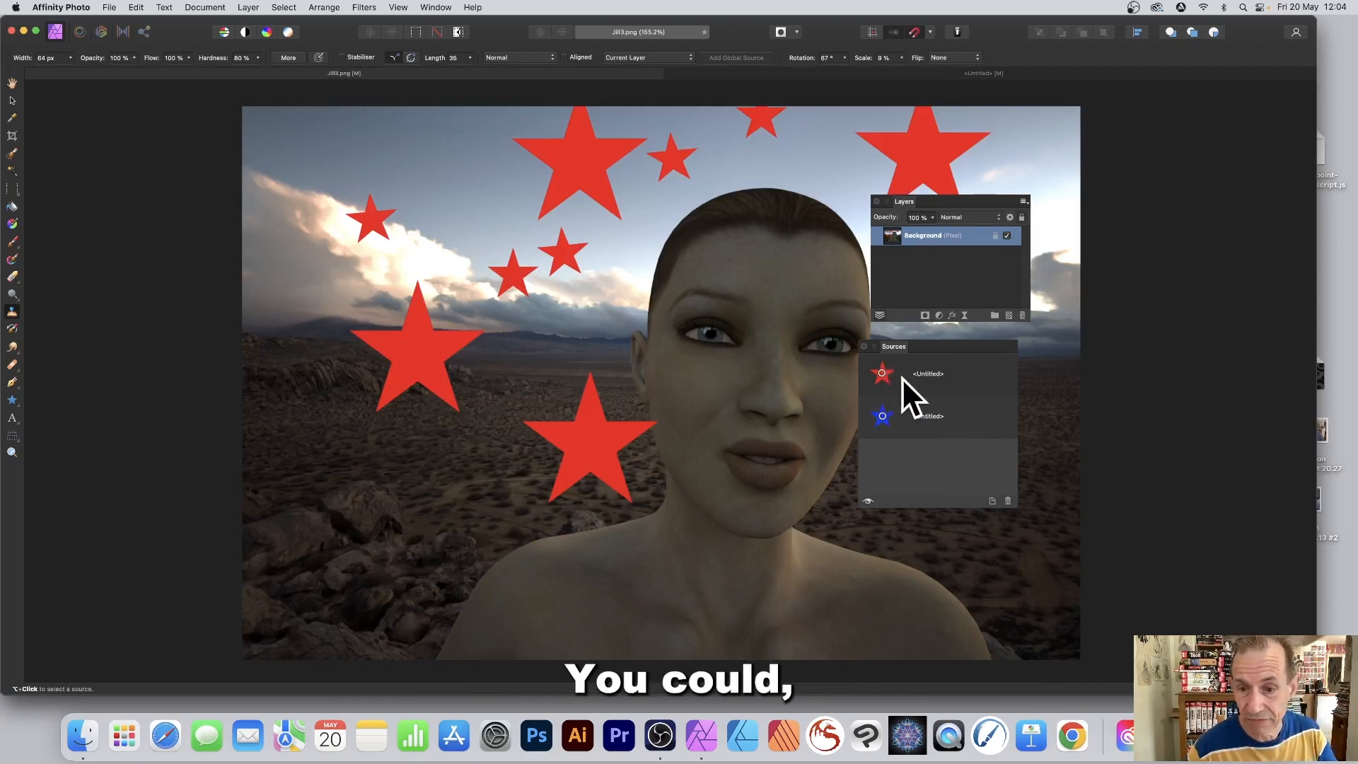
left_click(884, 374)
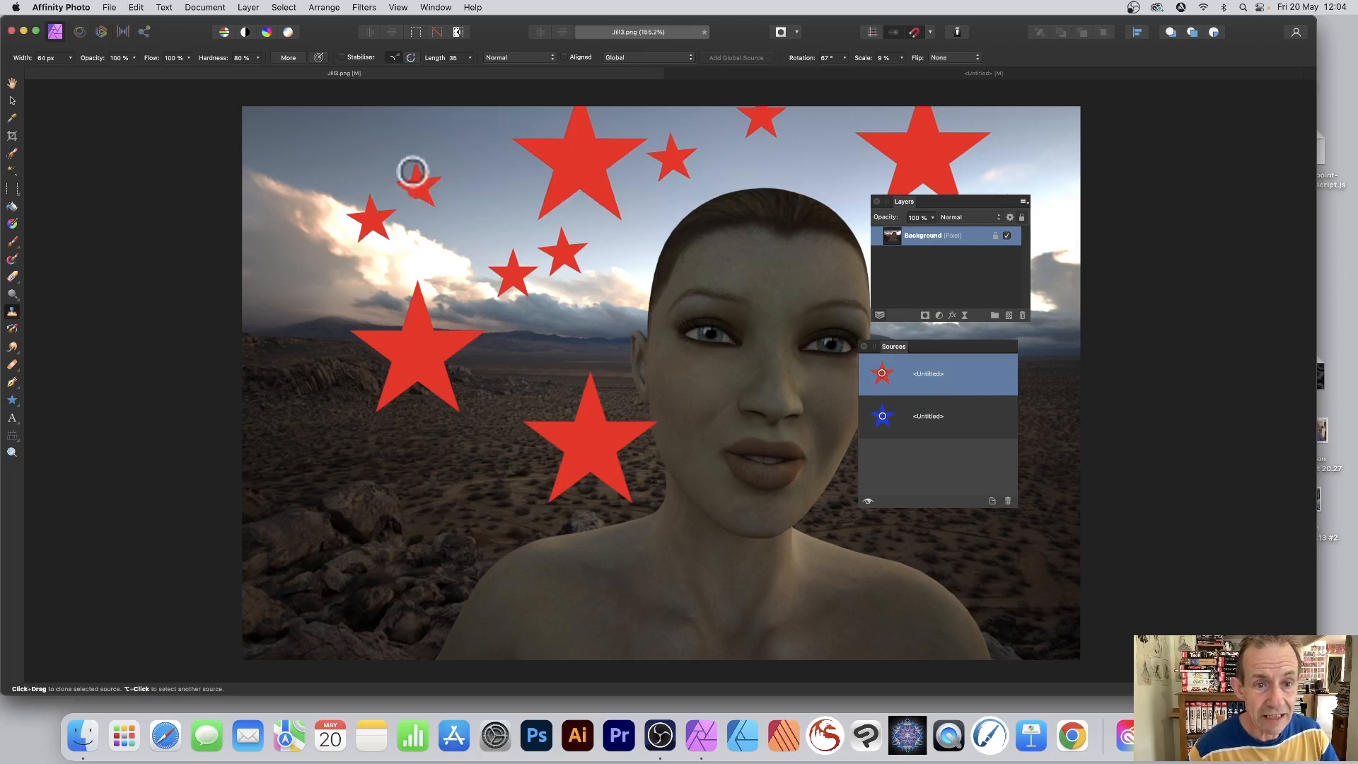
left_click(413, 173)
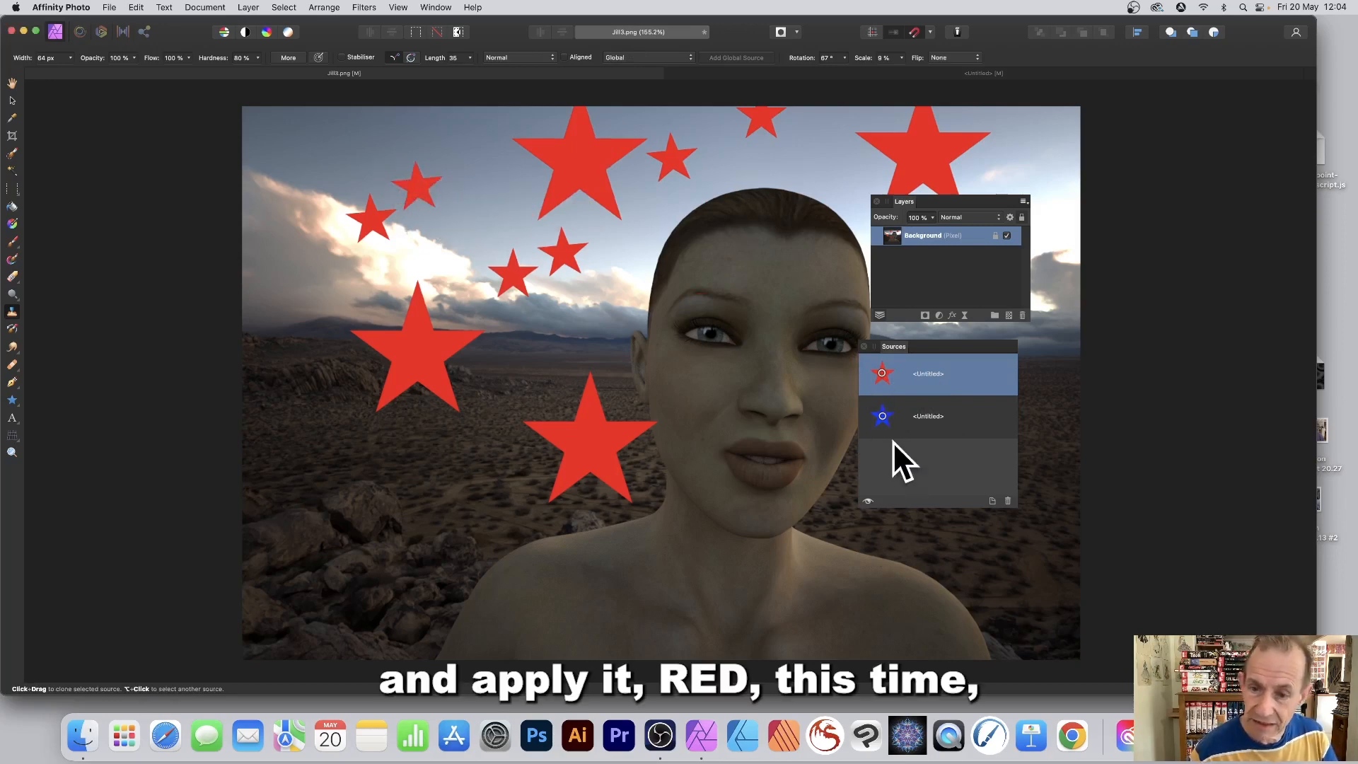
left_click(878, 415)
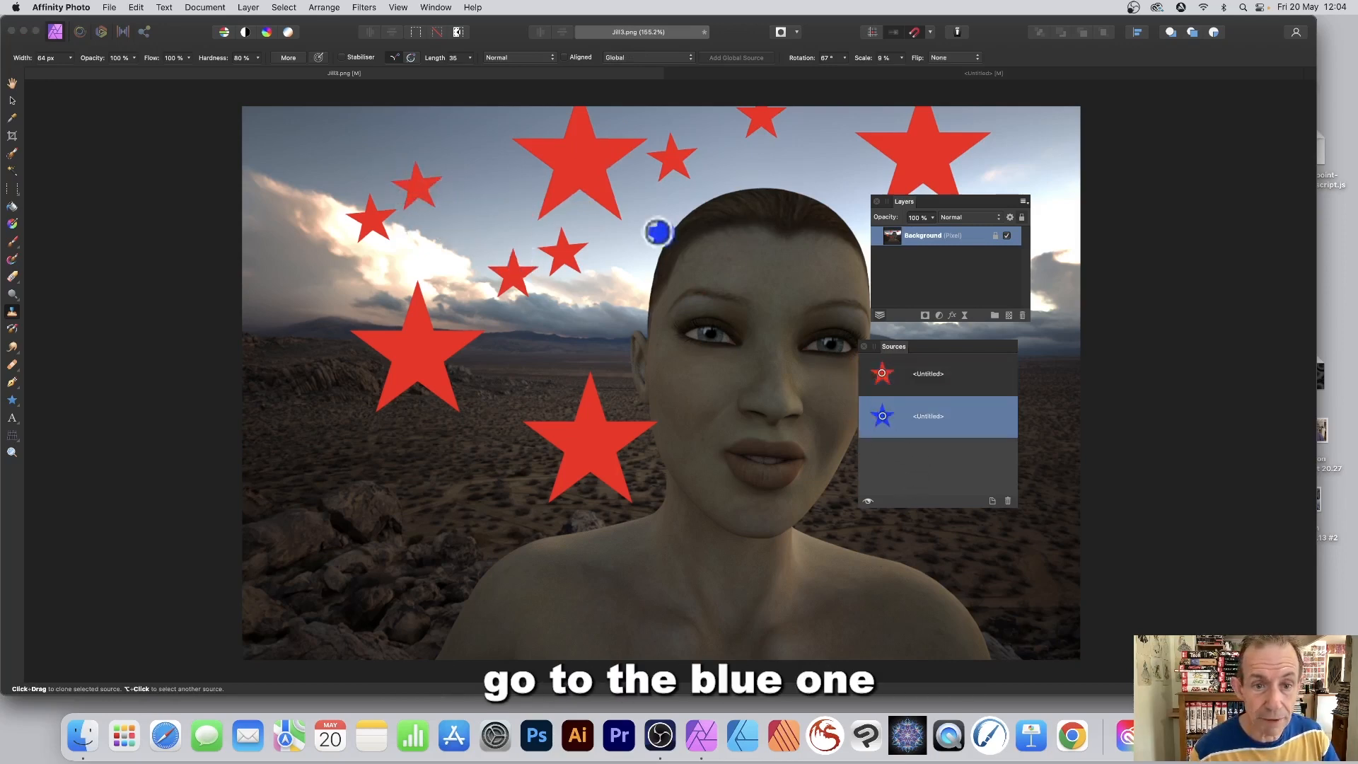
left_click(433, 174)
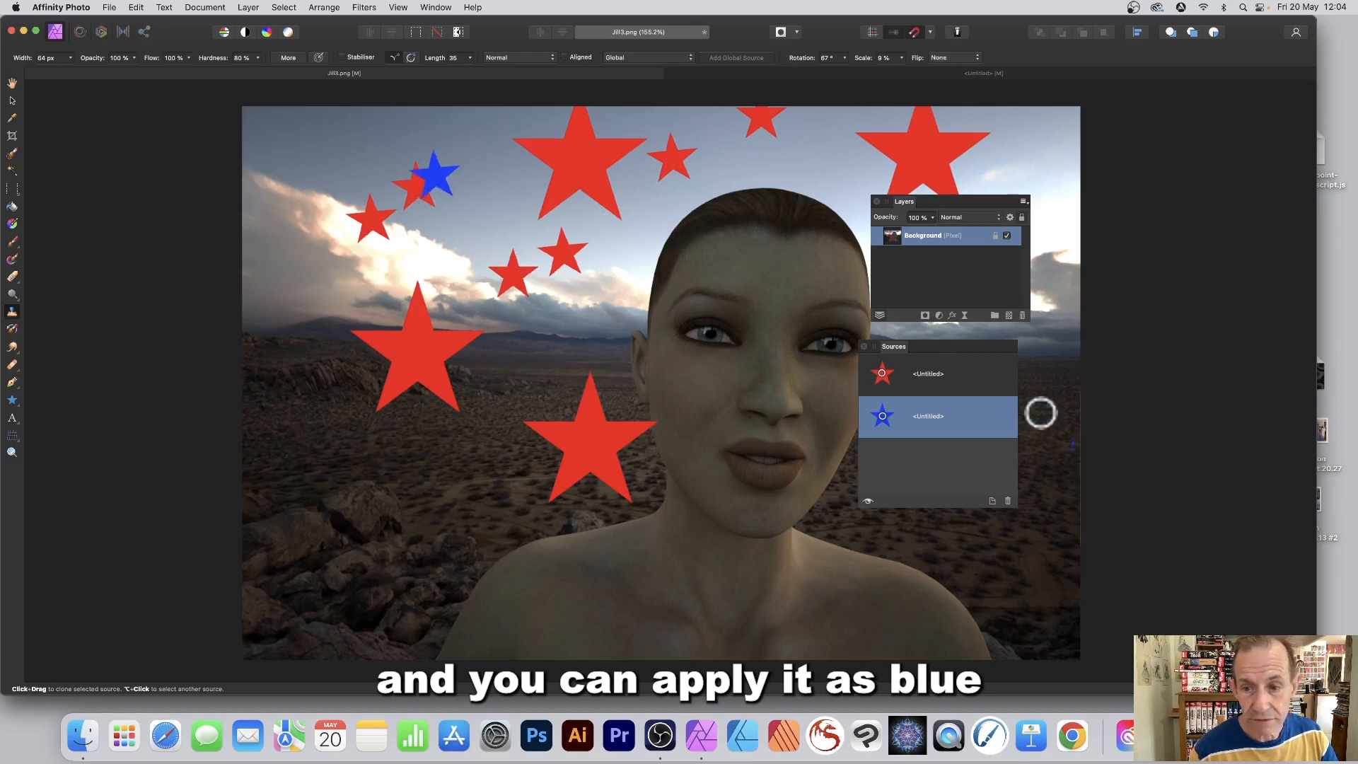
Alternate the sources to stamp a red star beside the overlapping pair and two blue stars, one in the clouds and one near the horizon.
left_click(932, 374)
left_click(471, 185)
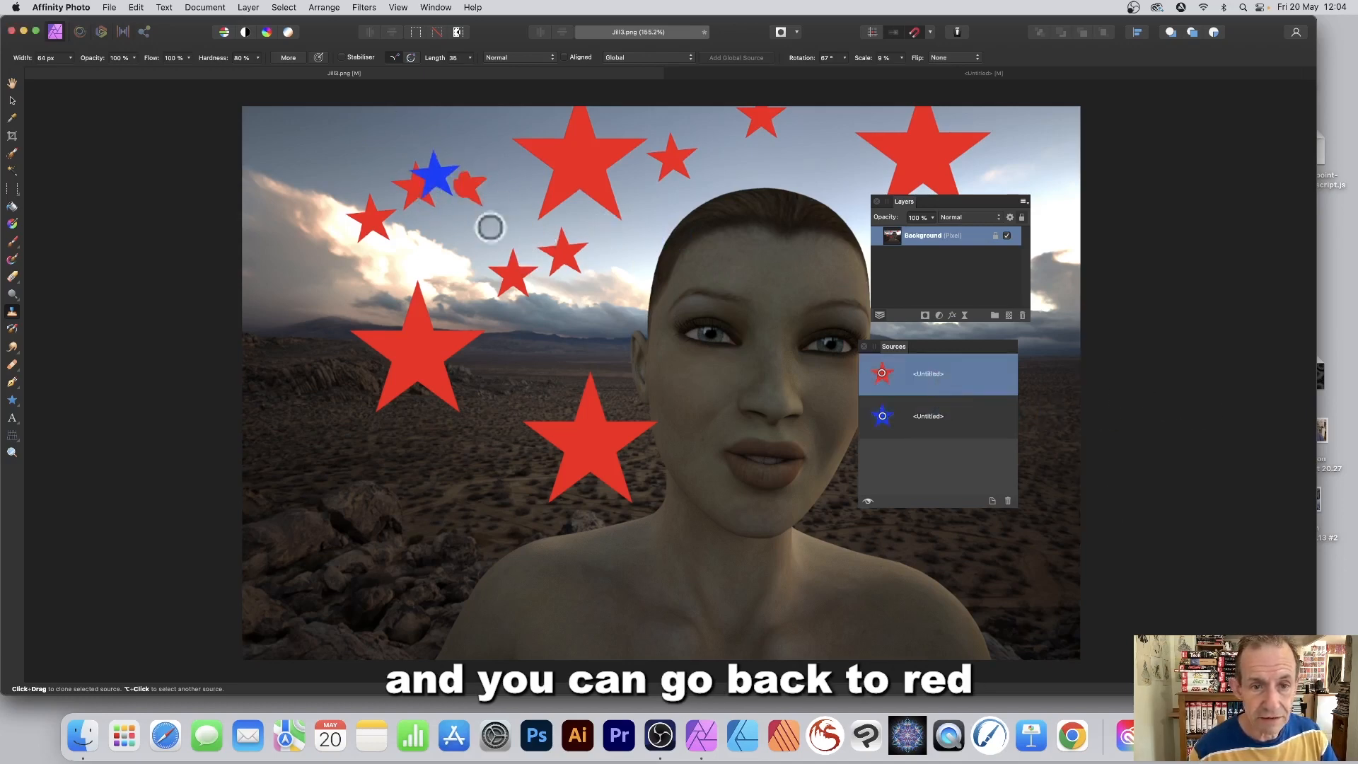
left_click_drag(473, 190, 464, 191)
left_click(936, 415)
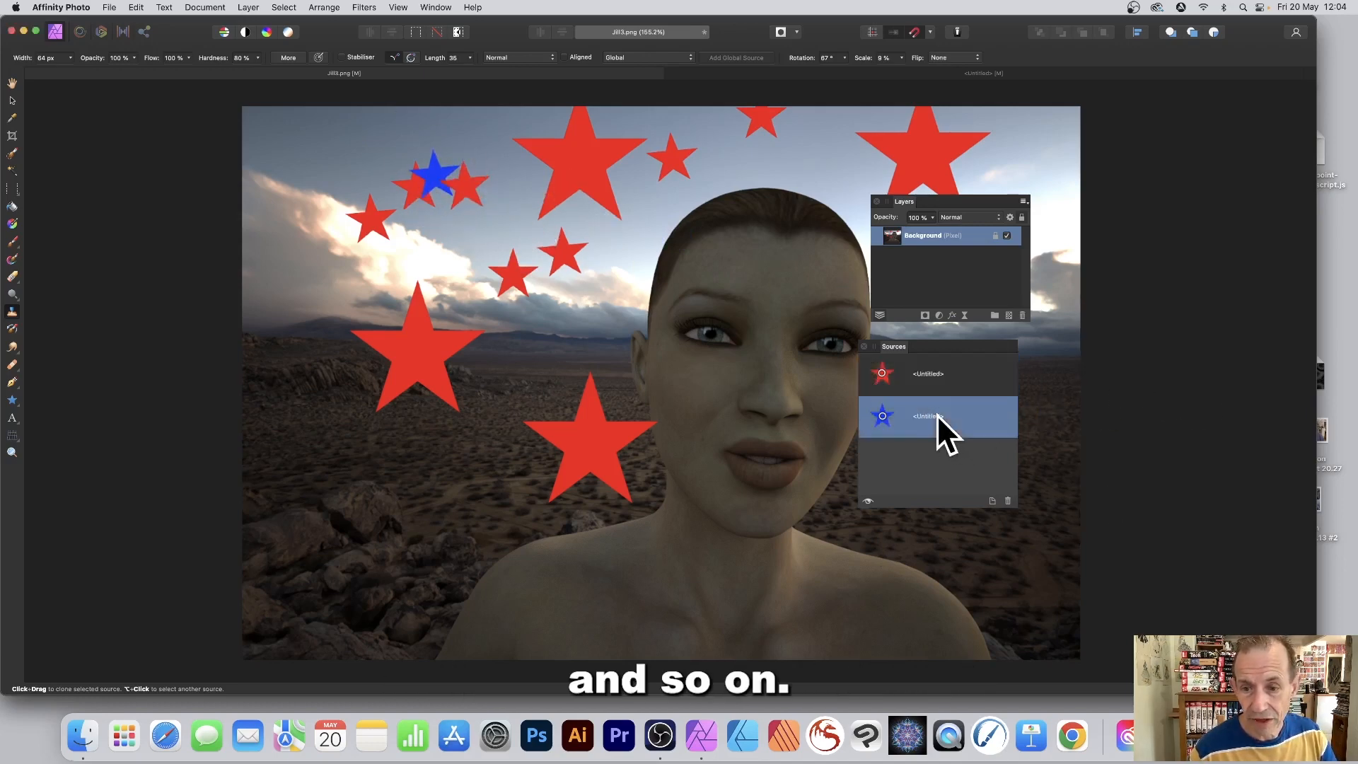
left_click_drag(502, 230, 485, 258)
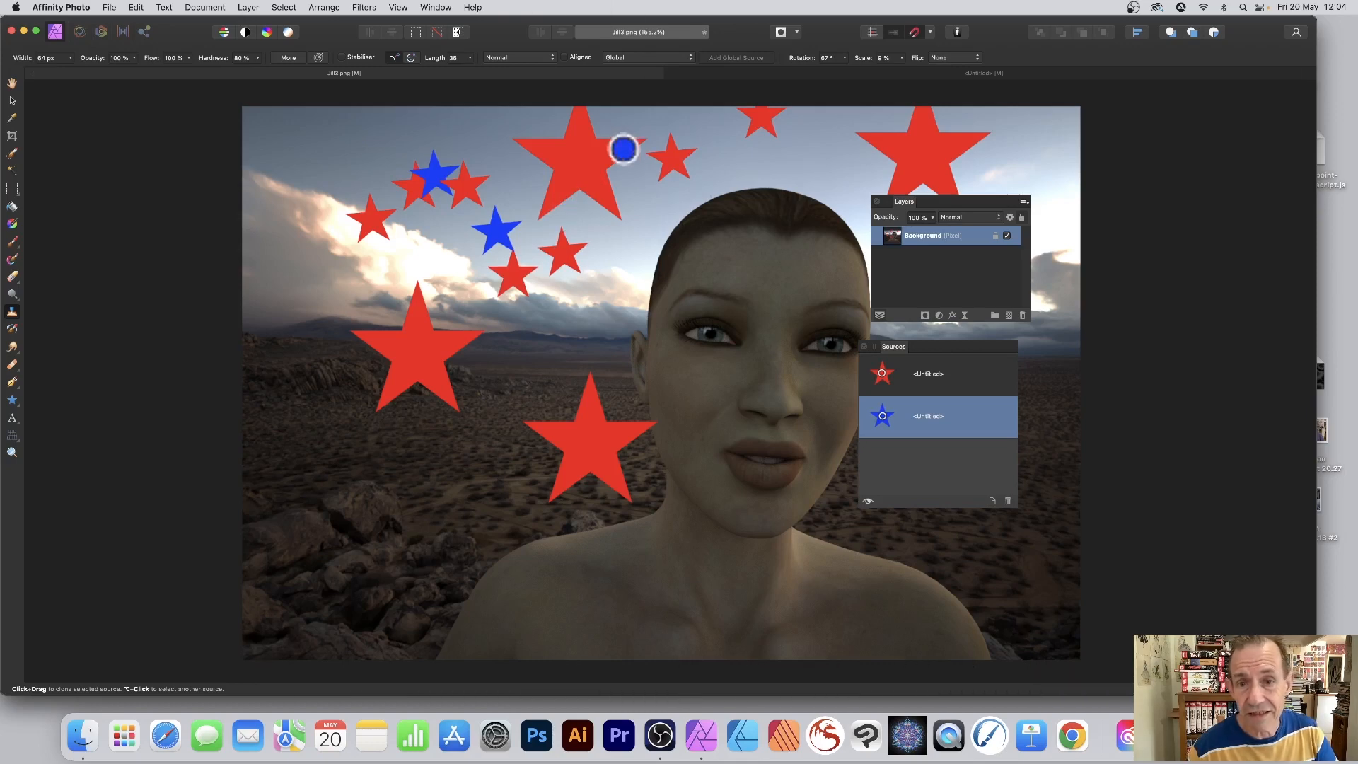
left_click(924, 385)
left_click(924, 416)
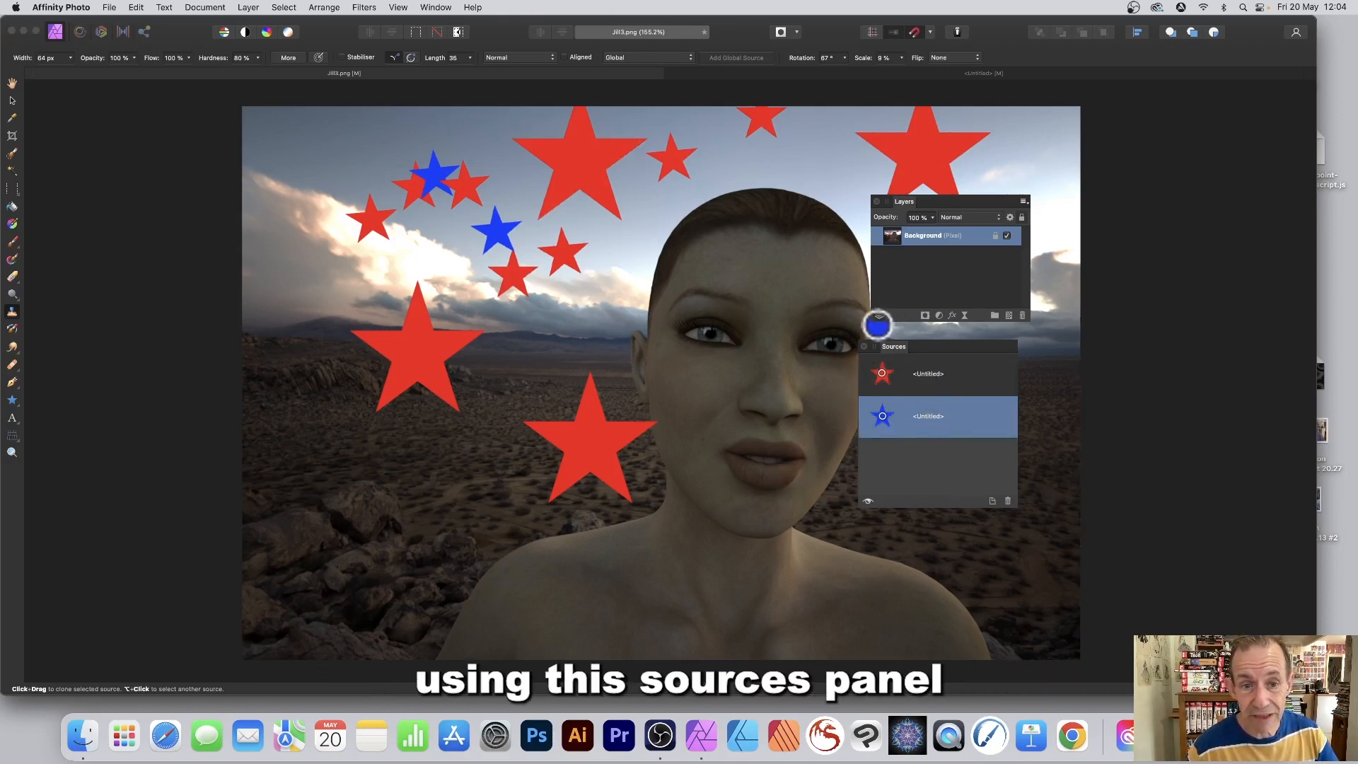
left_click(556, 309)
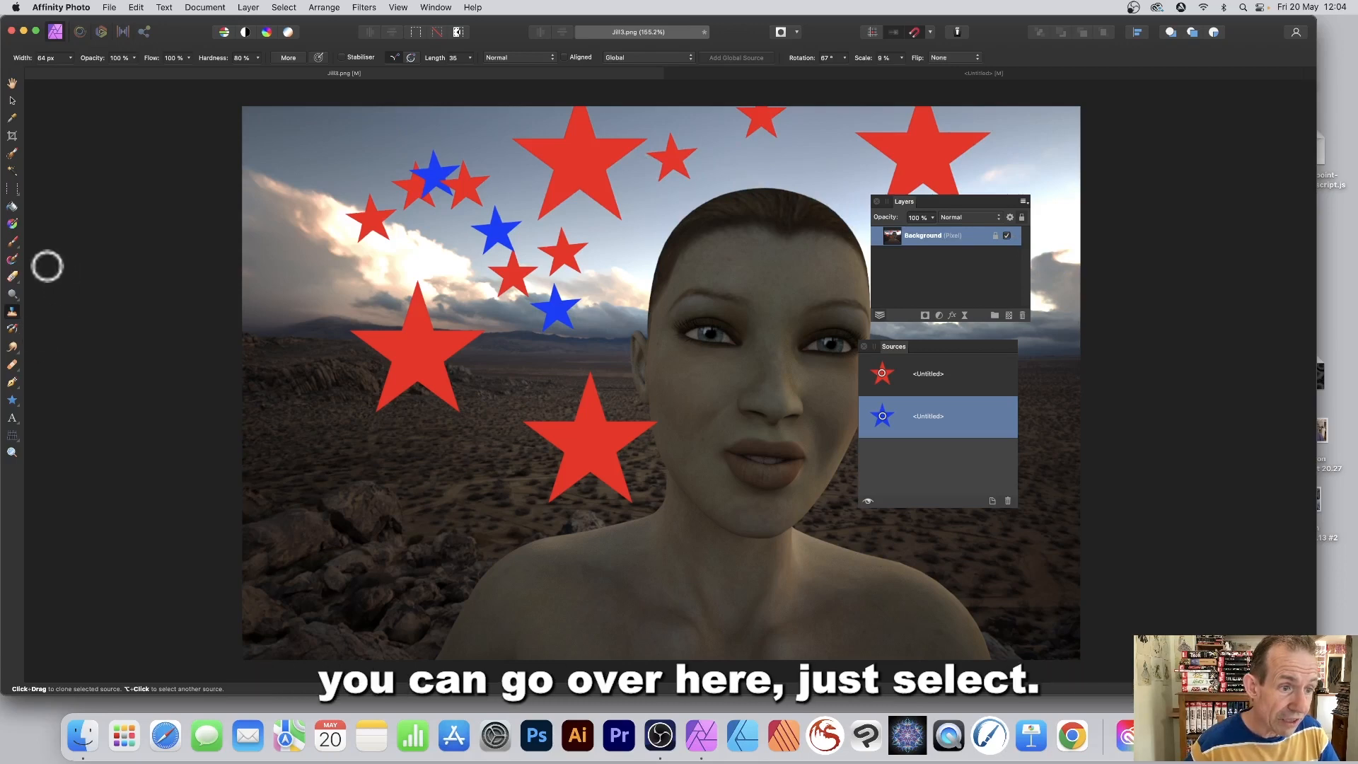
Smear the red stars across the upper sky and the nearby small stars with the Paint Mixer Brush.
left_click(12, 259)
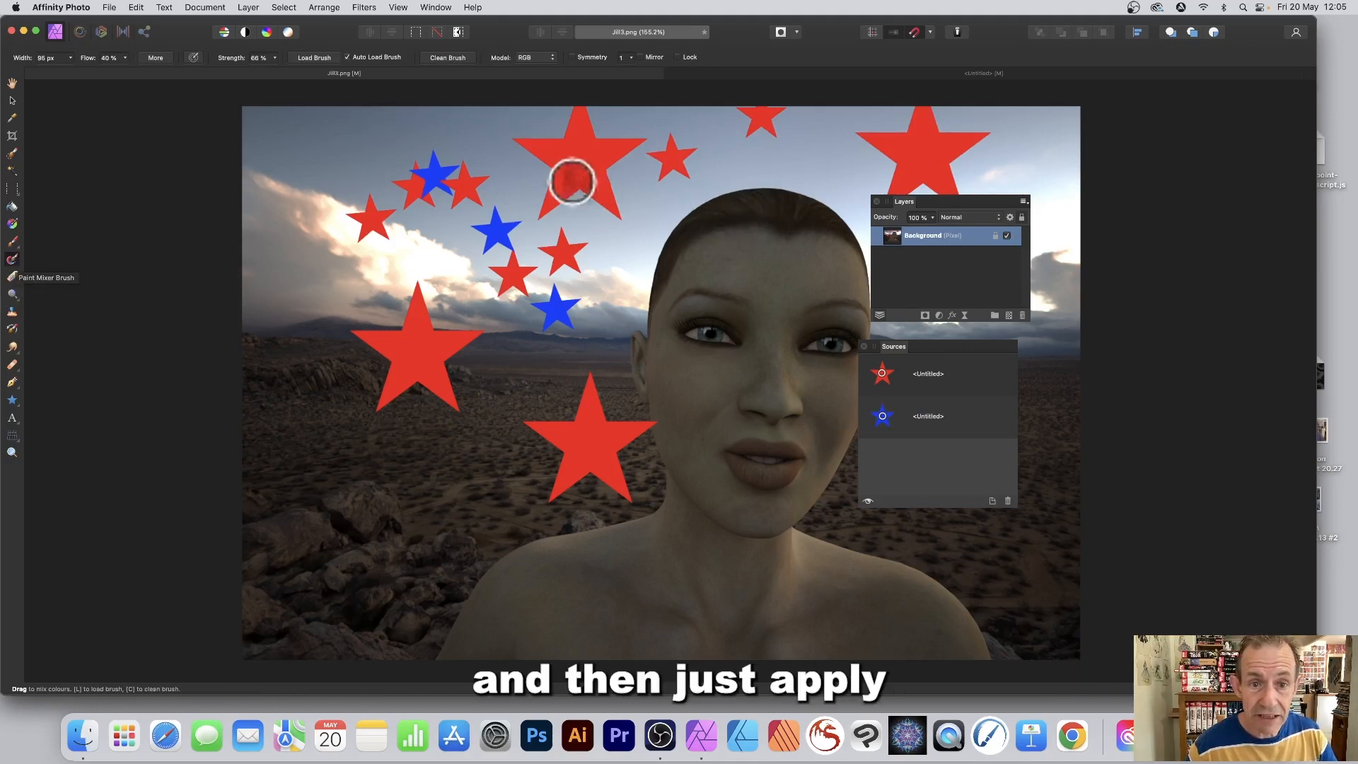
mouse_move(570, 181)
left_mouse_down()
mouse_move(516, 151)
mouse_move(534, 187)
mouse_move(524, 240)
mouse_move(605, 210)
mouse_move(590, 151)
mouse_move(670, 166)
mouse_move(589, 116)
mouse_move(732, 146)
mouse_move(775, 125)
left_mouse_up()
mouse_move(903, 143)
left_mouse_down()
mouse_move(931, 131)
mouse_move(1009, 142)
left_mouse_up()
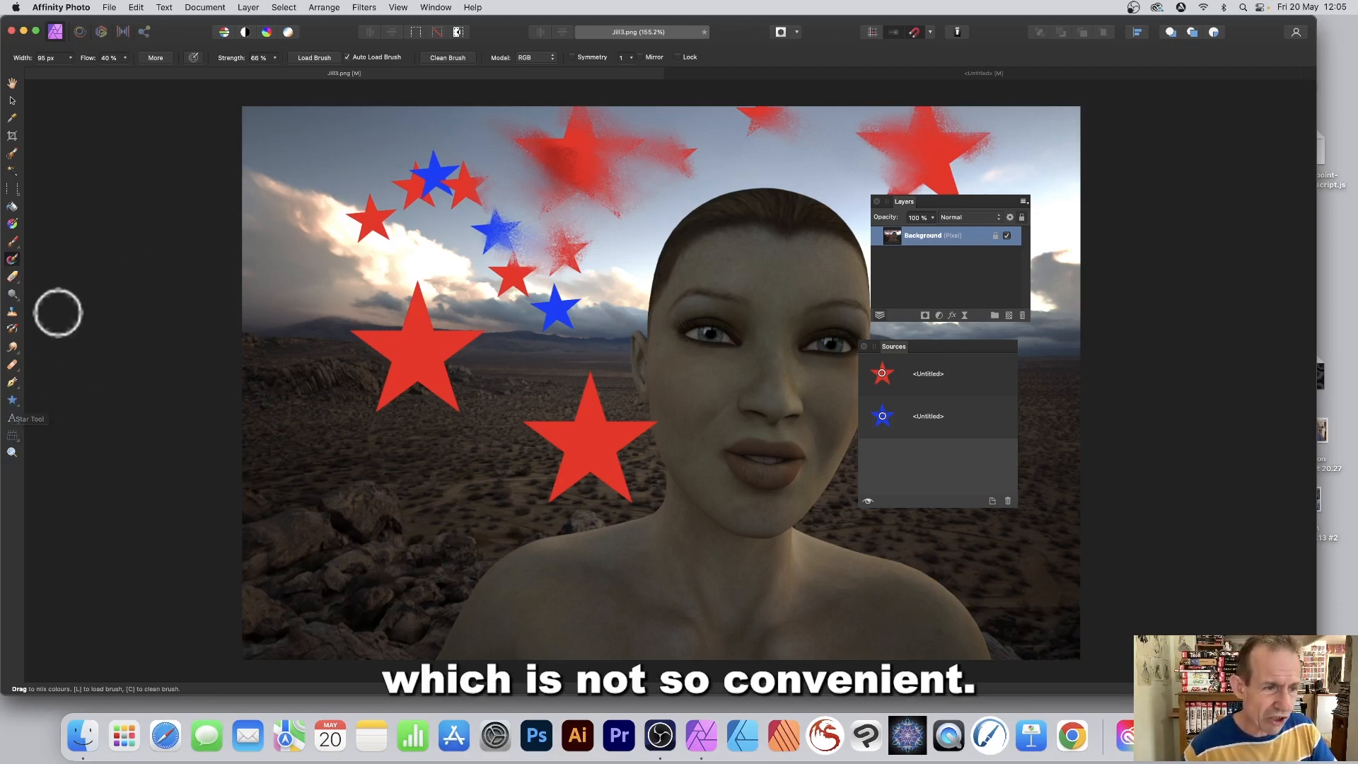
Stamp two small blue stars along the left edge of the sky with the Clone Brush.
left_click(12, 312)
left_click(282, 267)
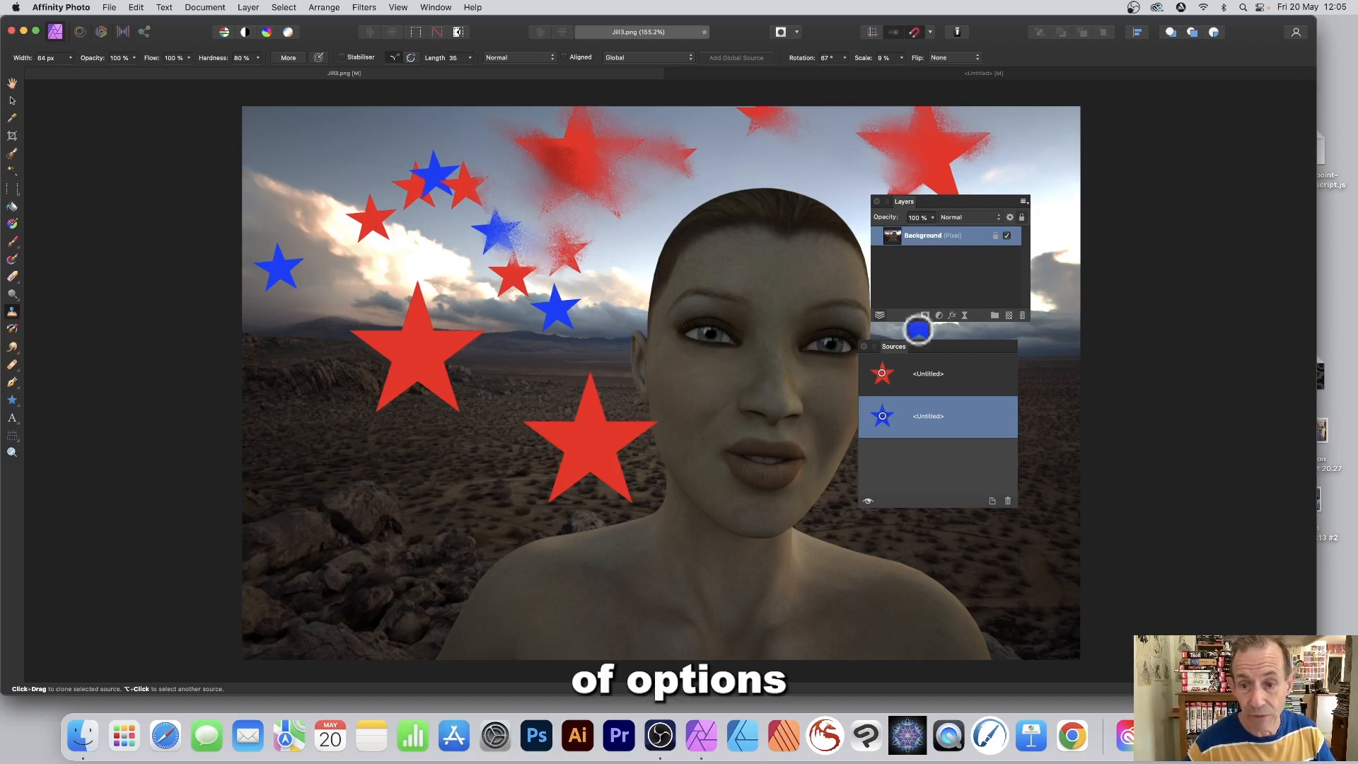
left_click(263, 138)
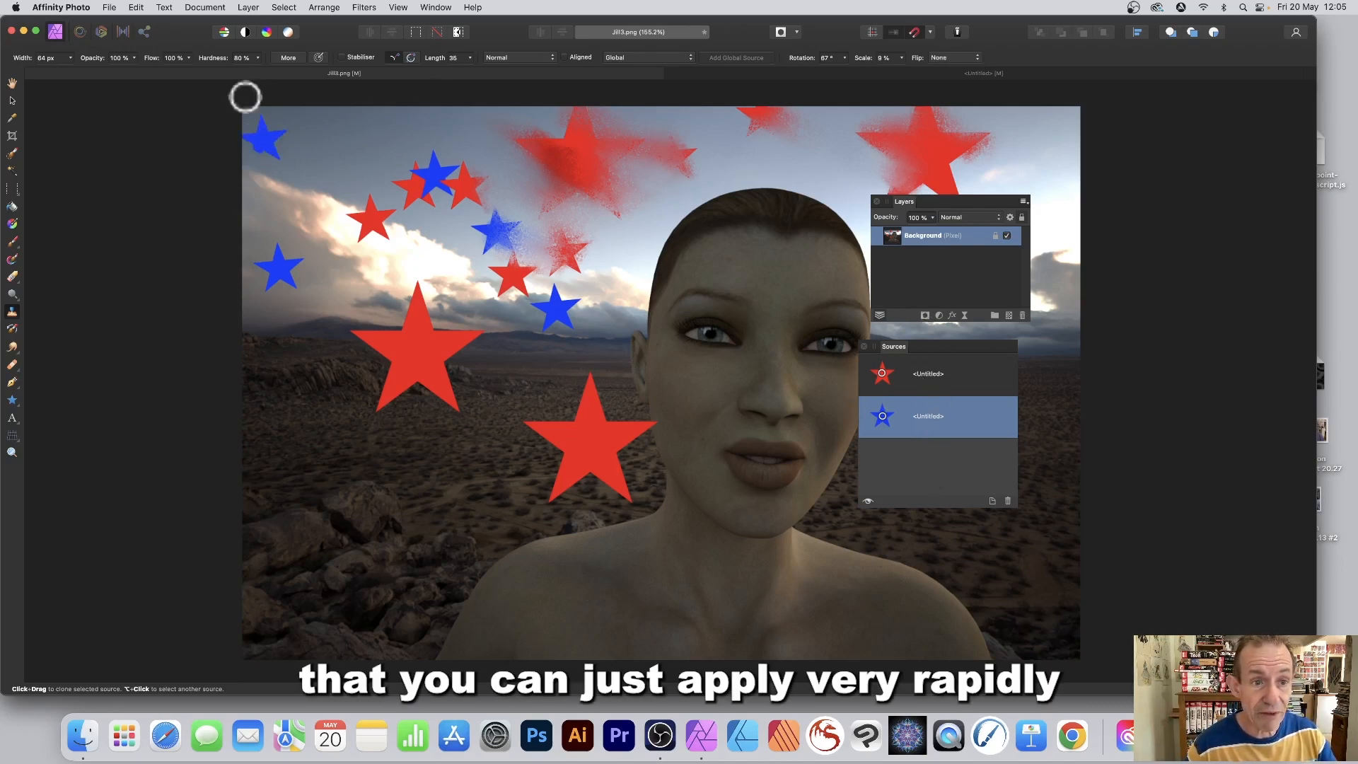
Smudge the blue star in the upper-left corner of the sky and the small star cluster beside the head with the Paint Mixer Brush.
left_click(12, 259)
left_click_drag(231, 117, 282, 189)
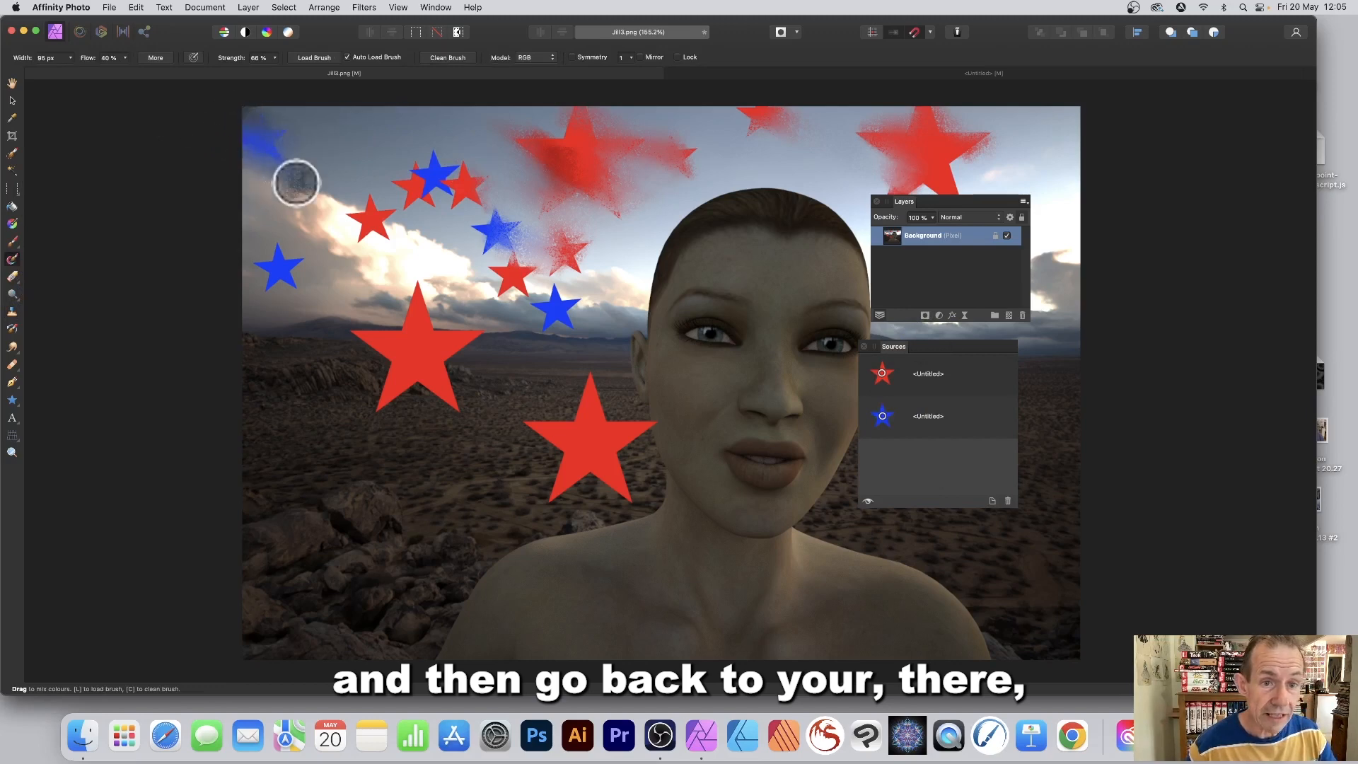
mouse_move(407, 174)
left_mouse_down()
mouse_move(494, 230)
mouse_move(512, 204)
mouse_move(479, 276)
mouse_move(559, 314)
left_mouse_up()
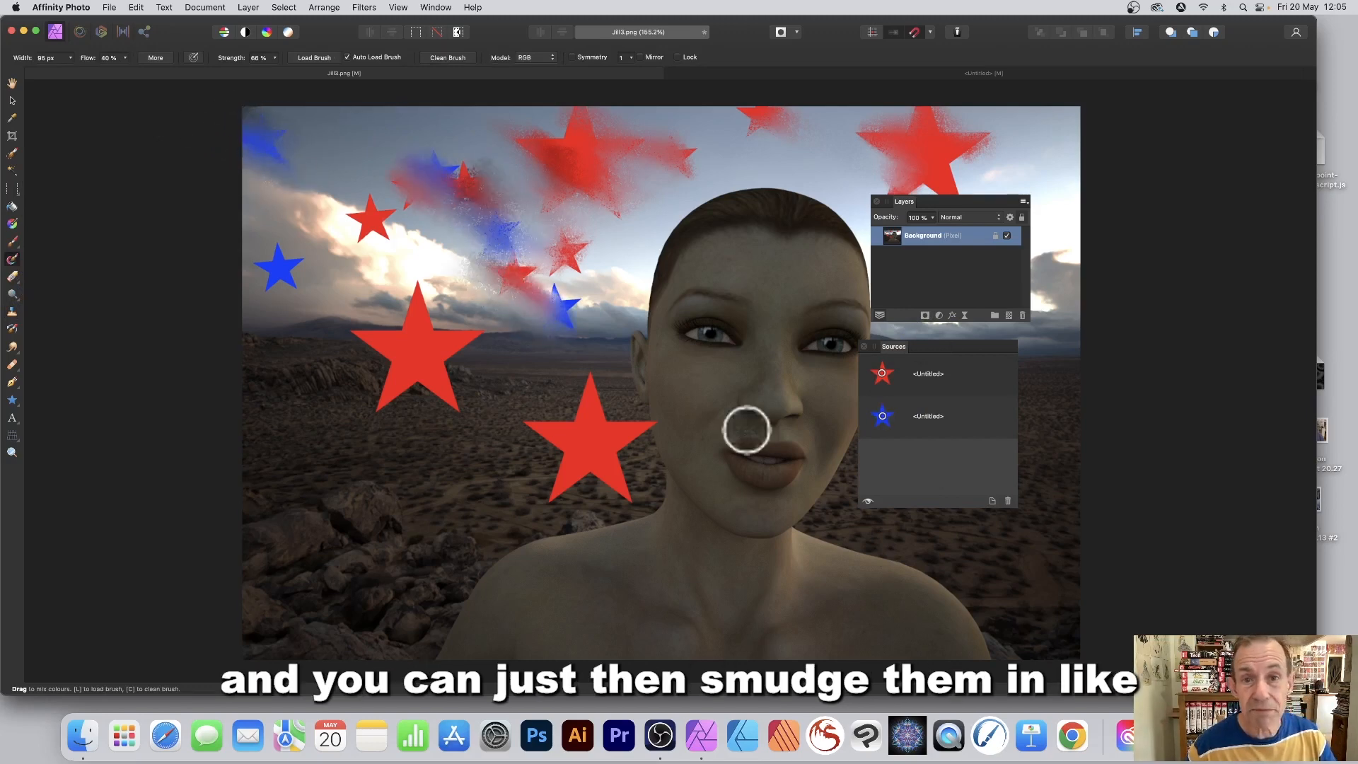